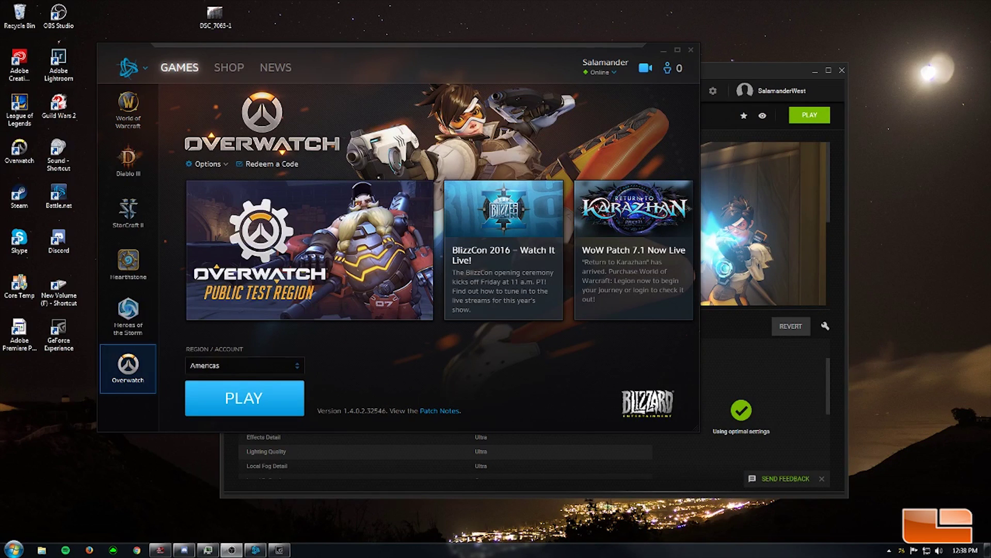
# - Bring the GeForce Experience window to the front, reposition it, and return from the Overwatch page to the games library
pyautogui.click(770, 67)
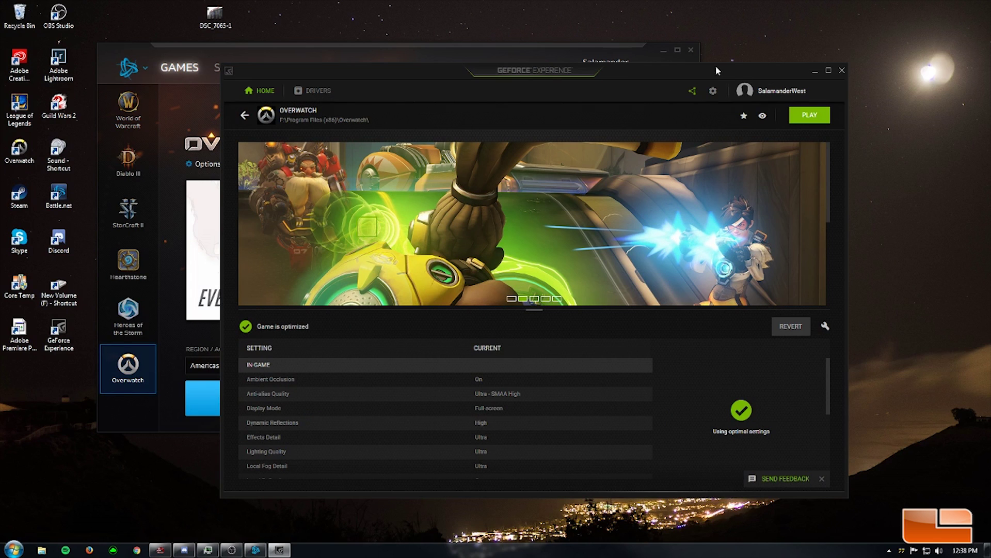
pyautogui.moveTo(640, 73); pyautogui.dragTo(608, 42)
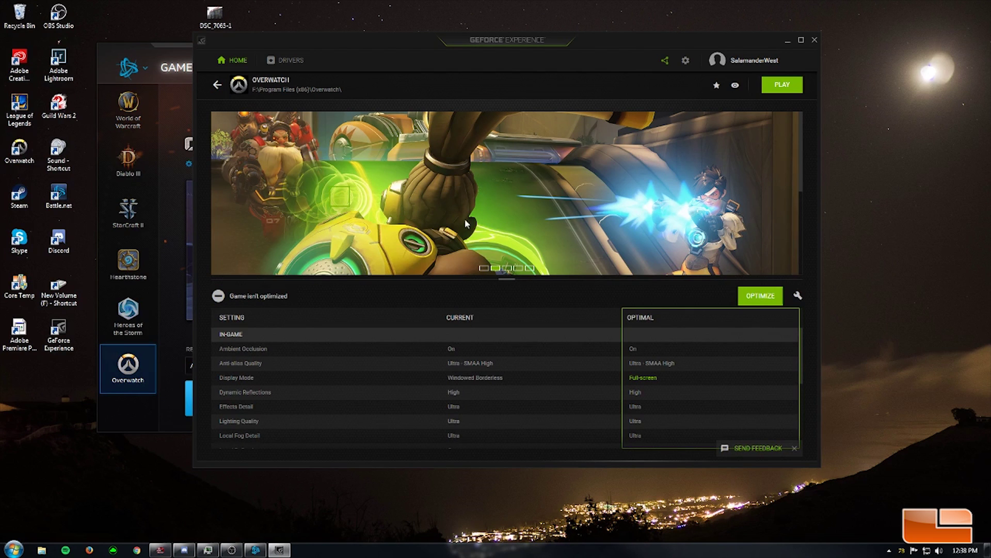
pyautogui.click(230, 61)
pyautogui.moveTo(518, 192)
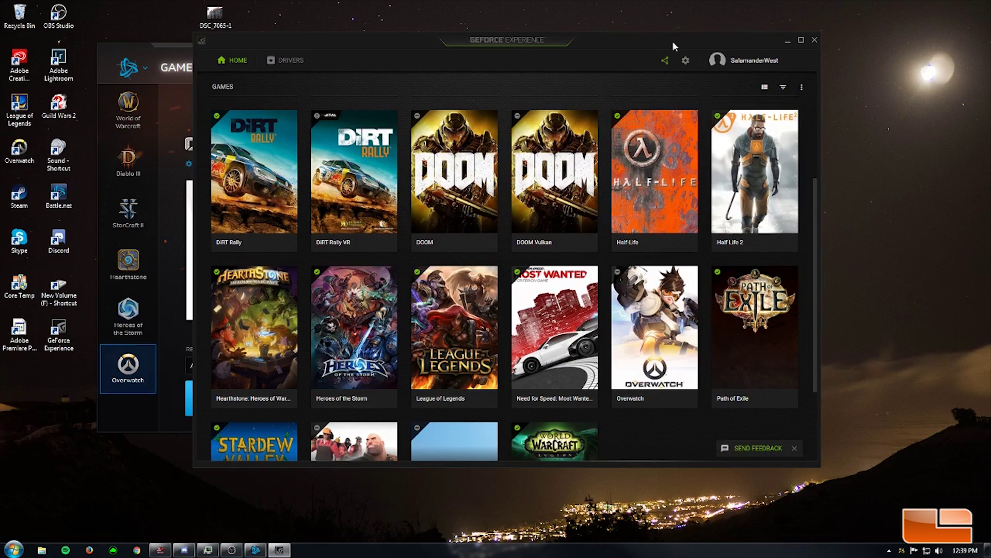
# - Open the GeForce Experience sharing overlay and try to customize Instant Replay while it is running
pyautogui.hotkey('alt', 'z')
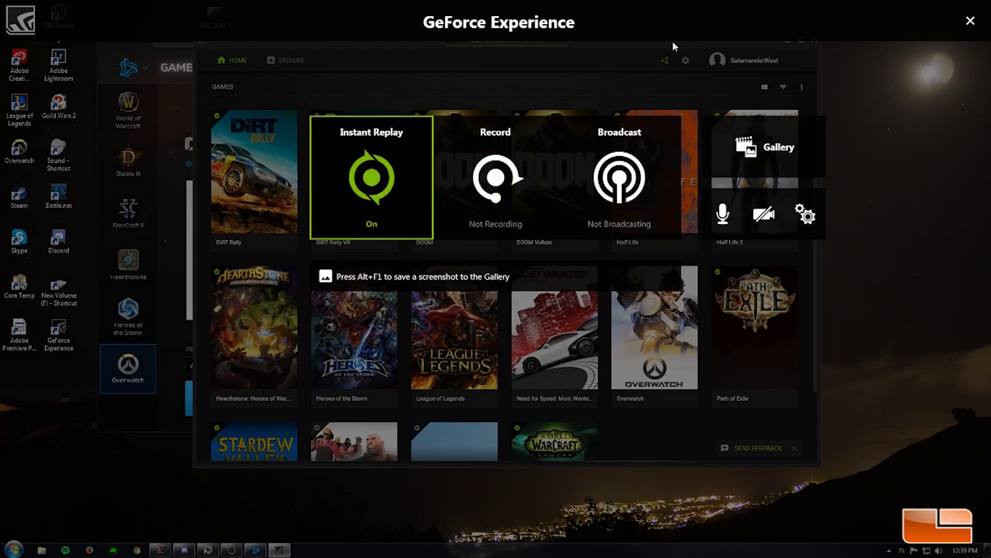
pyautogui.click(381, 185)
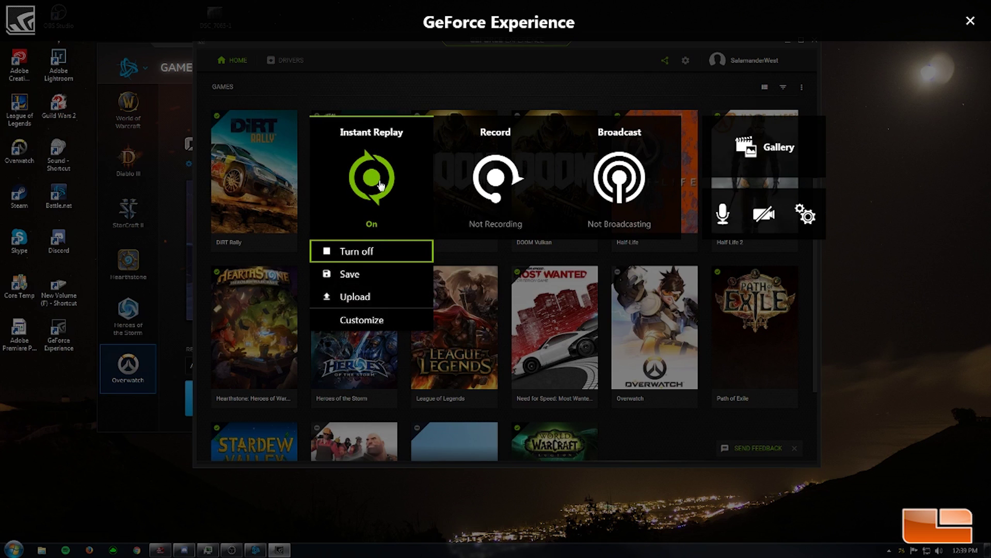
pyautogui.click(381, 326)
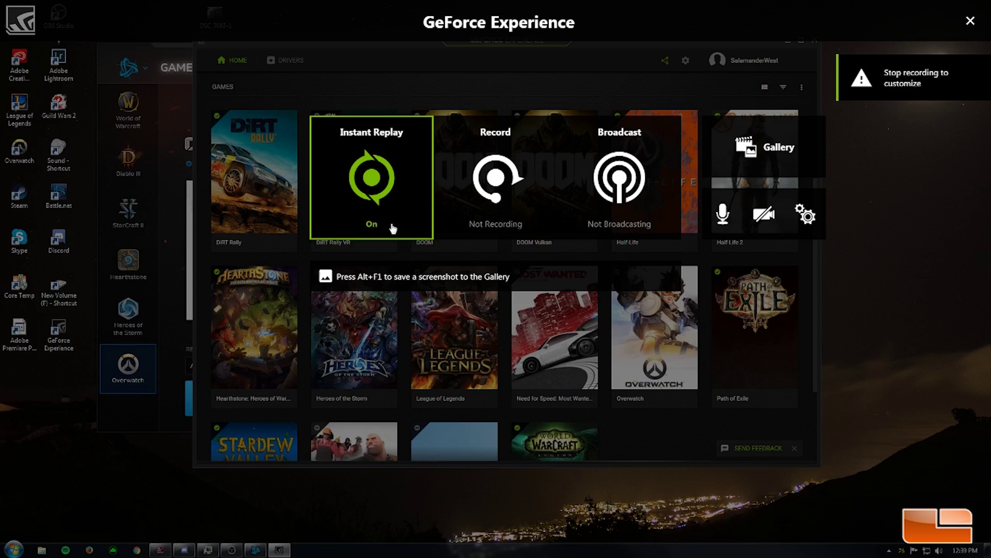
pyautogui.click(377, 225)
pyautogui.click(503, 206)
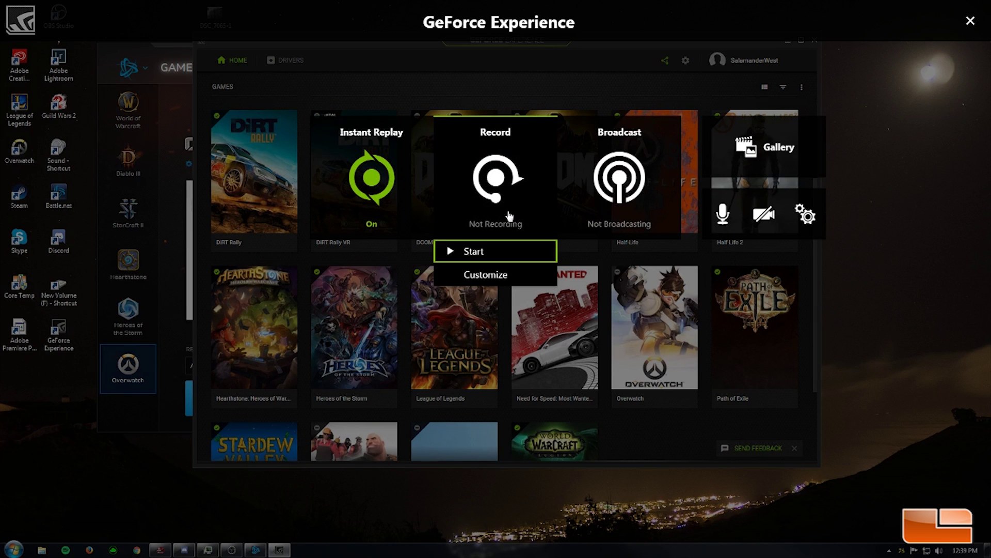
pyautogui.click(372, 222)
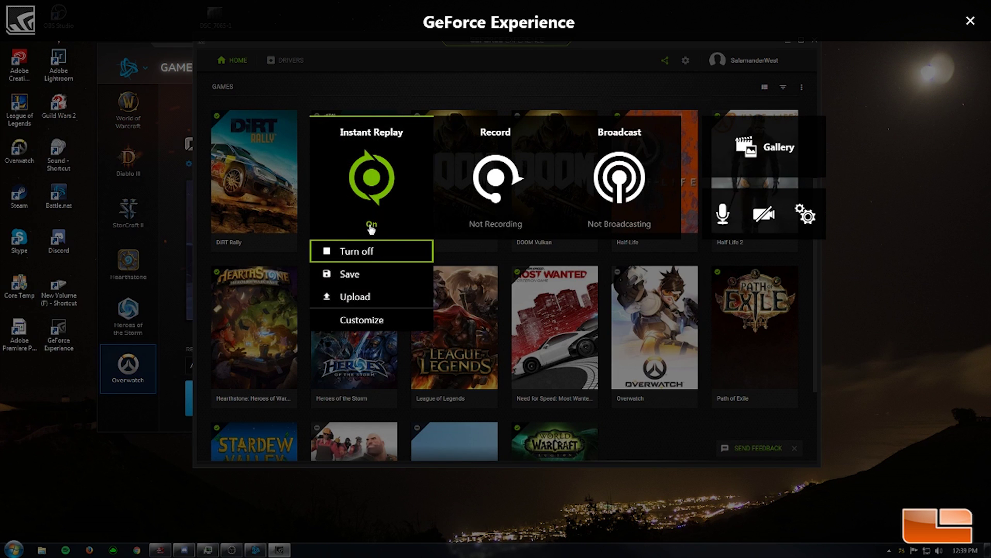
pyautogui.click(372, 320)
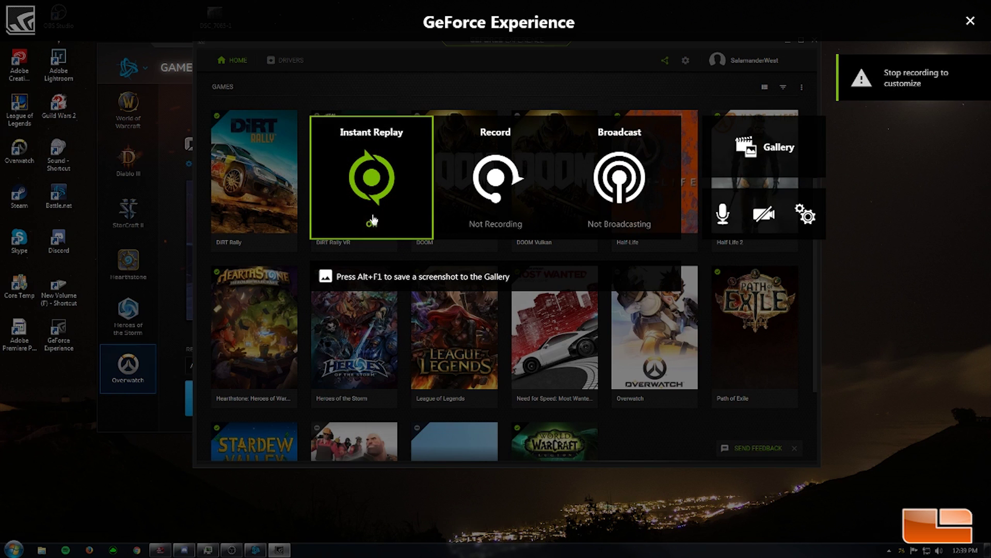
# - Turn off Instant Replay and open its customization settings
pyautogui.click(371, 176)
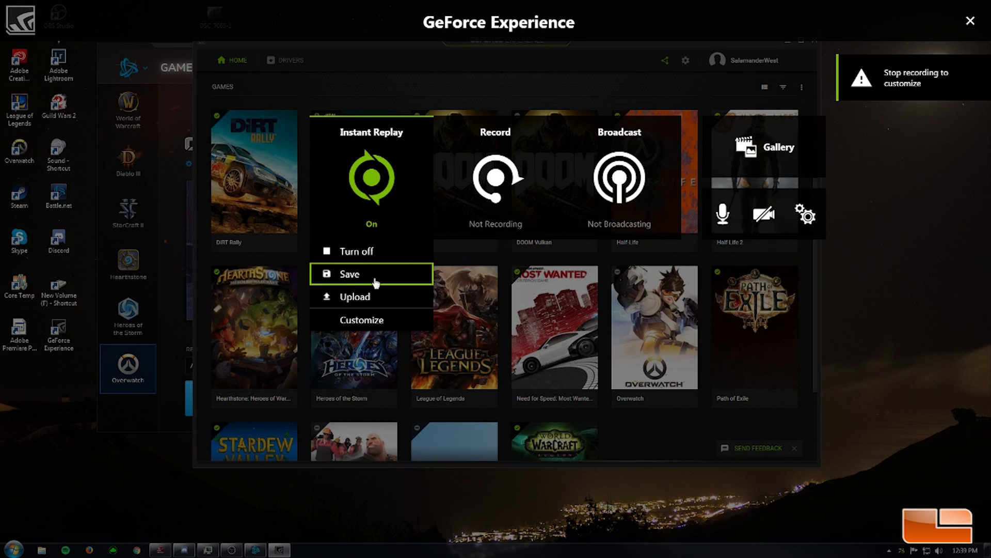
pyautogui.click(369, 251)
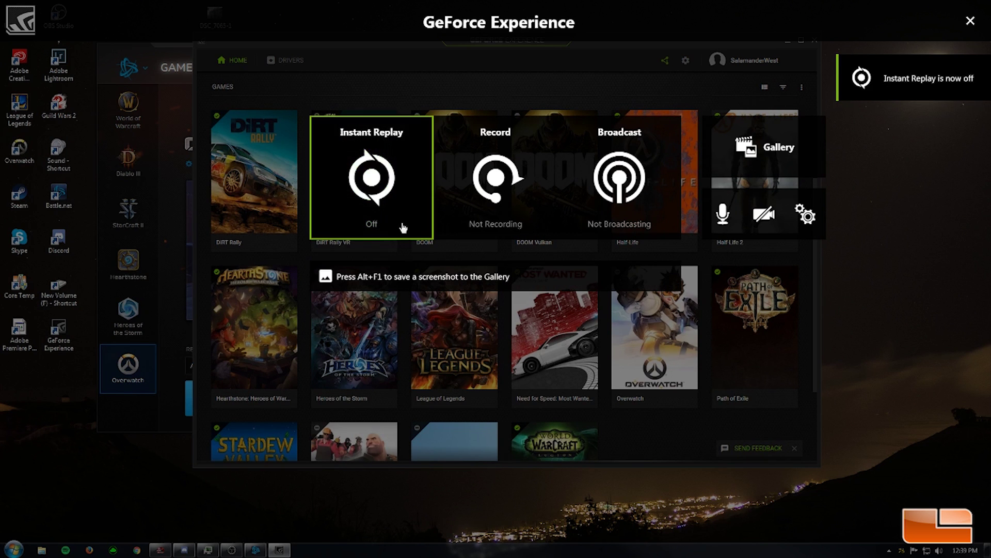
pyautogui.click(377, 214)
pyautogui.click(380, 274)
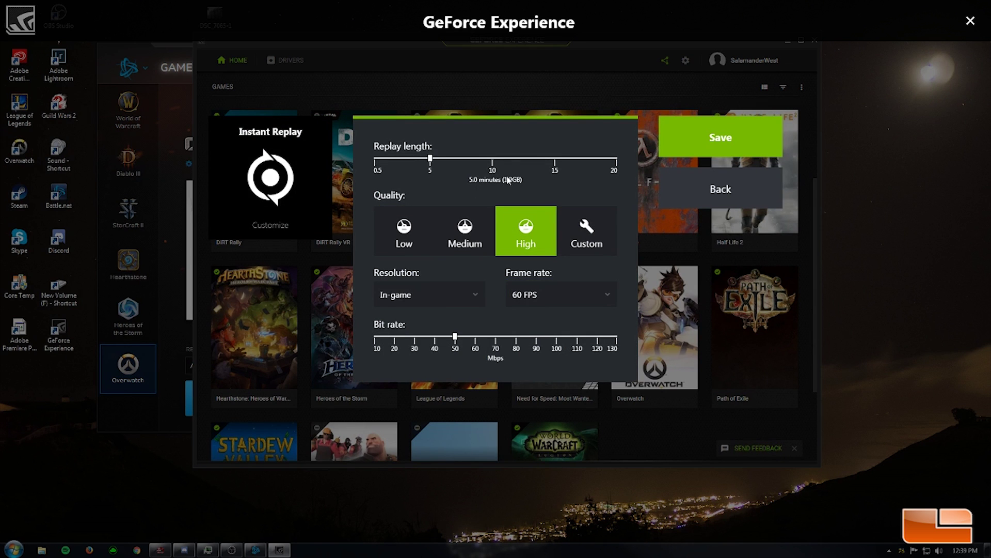
# - Try an Instant Replay length of 0.5 minutes, set it back to 5 minutes, and leave without saving
pyautogui.moveTo(430, 160); pyautogui.dragTo(322, 168)
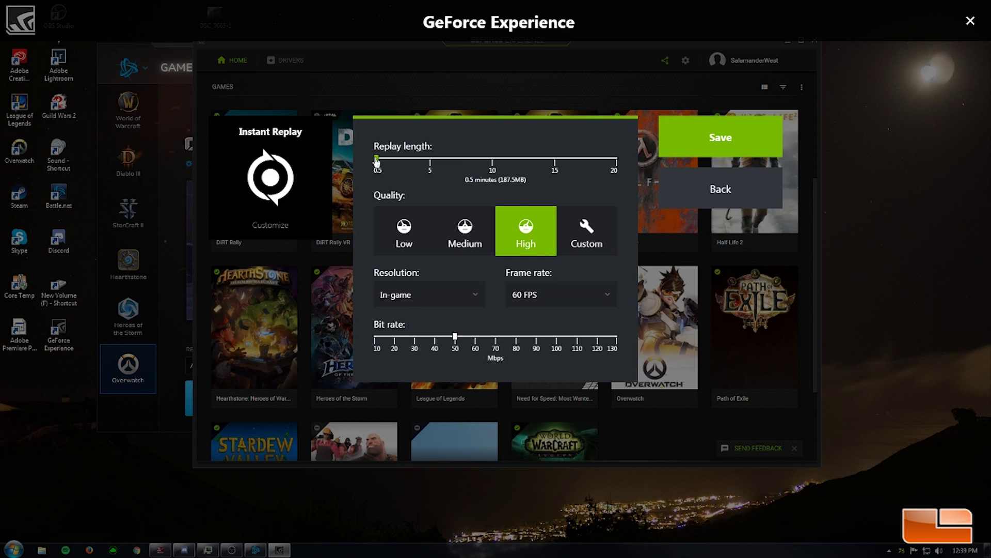
pyautogui.moveTo(377, 162); pyautogui.dragTo(430, 164)
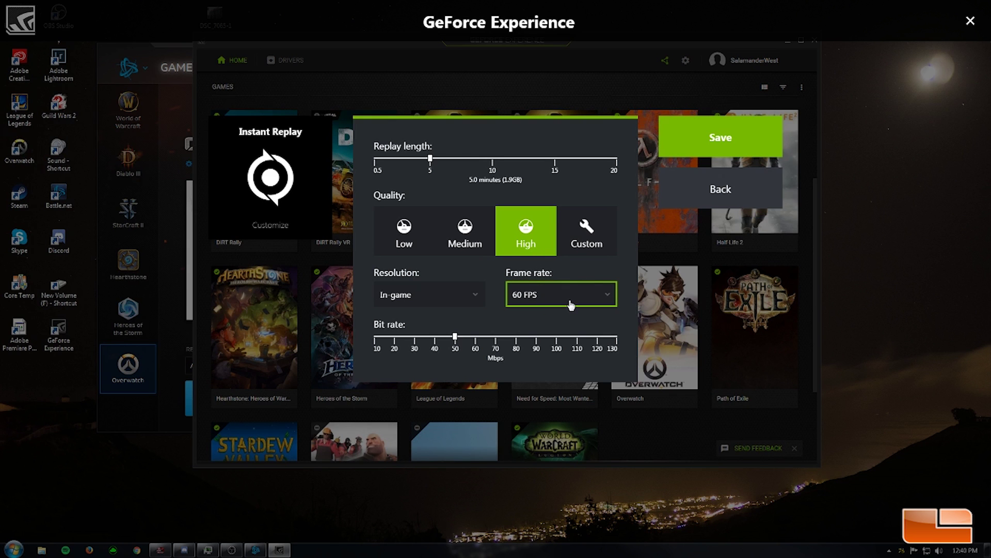
pyautogui.click(734, 202)
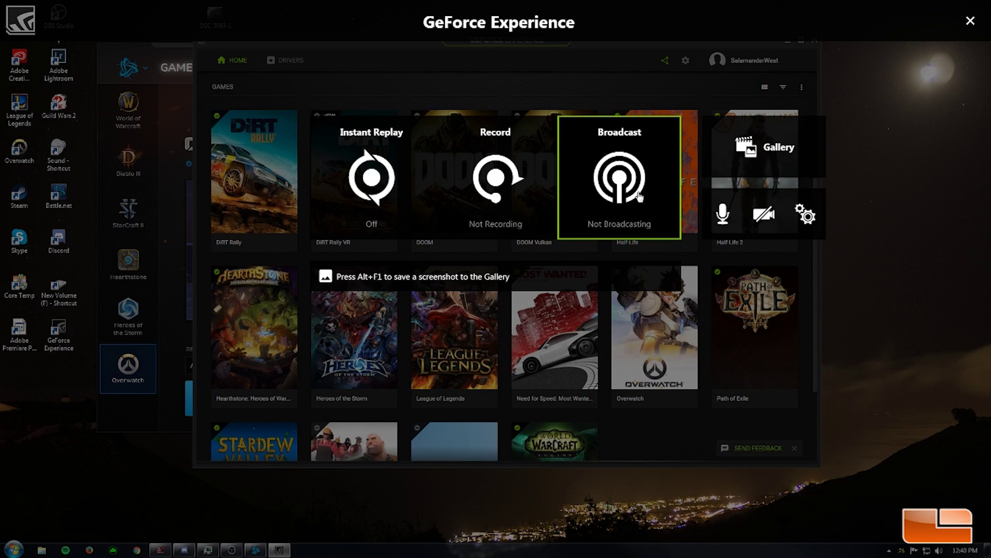
# - Review the Broadcast customization settings for Twitch, go back without saving, and close the overlay
pyautogui.click(640, 196)
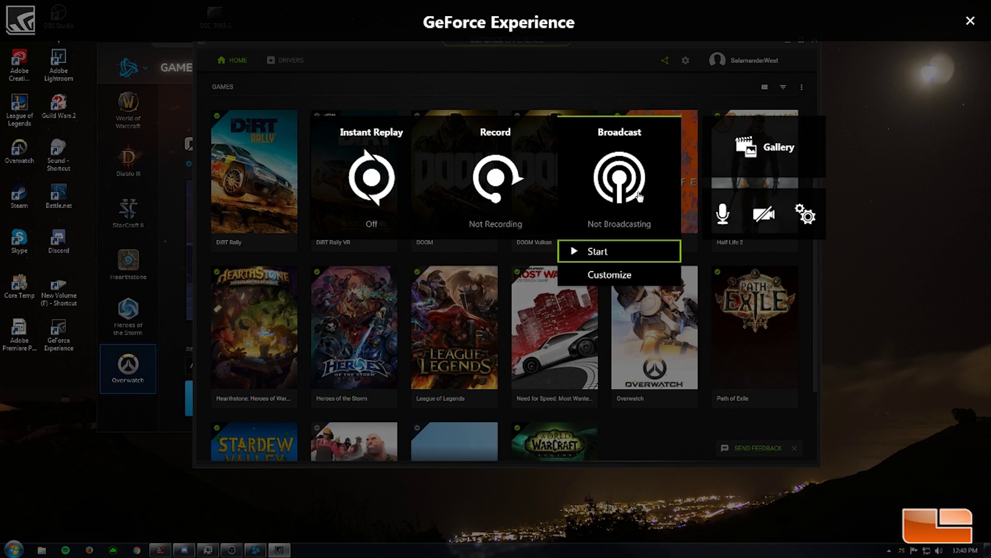
pyautogui.click(613, 277)
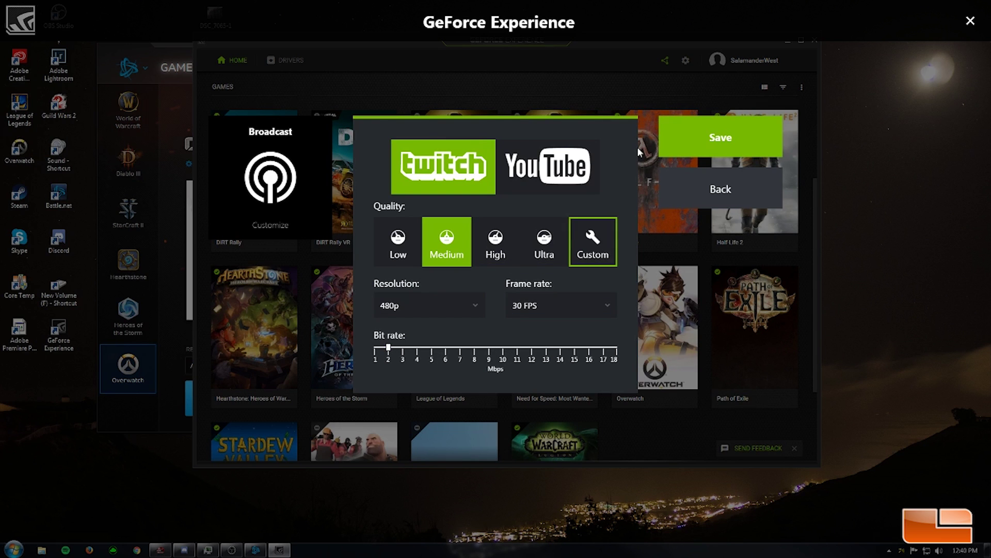
pyautogui.click(762, 198)
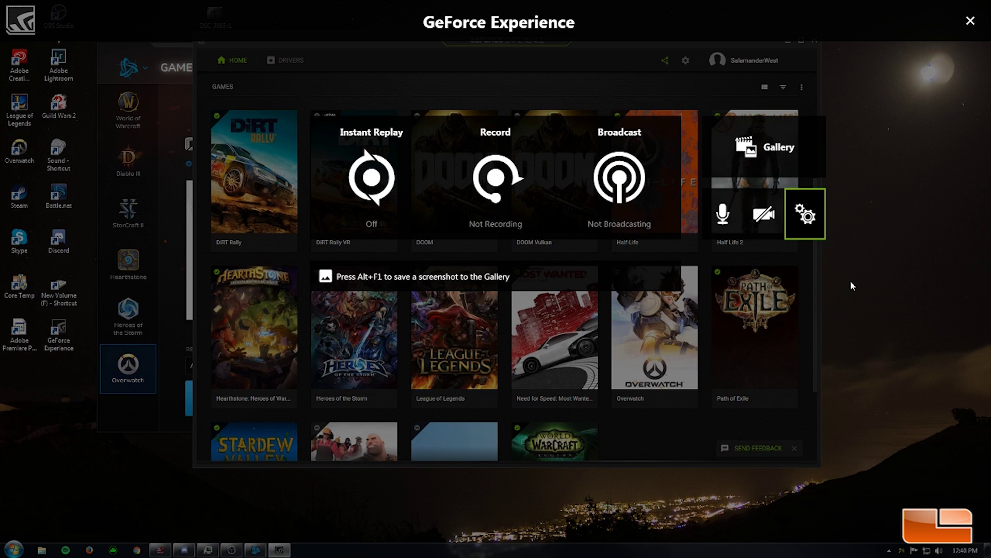
pyautogui.click(969, 21)
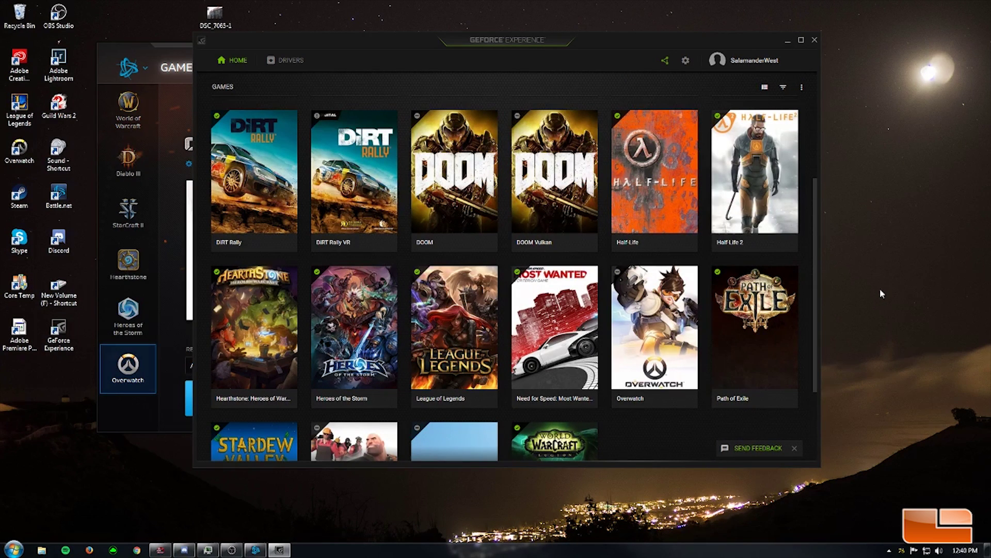
# - Browse the games library and open the details page for Overwatch
pyautogui.scroll(3, 720, 314)
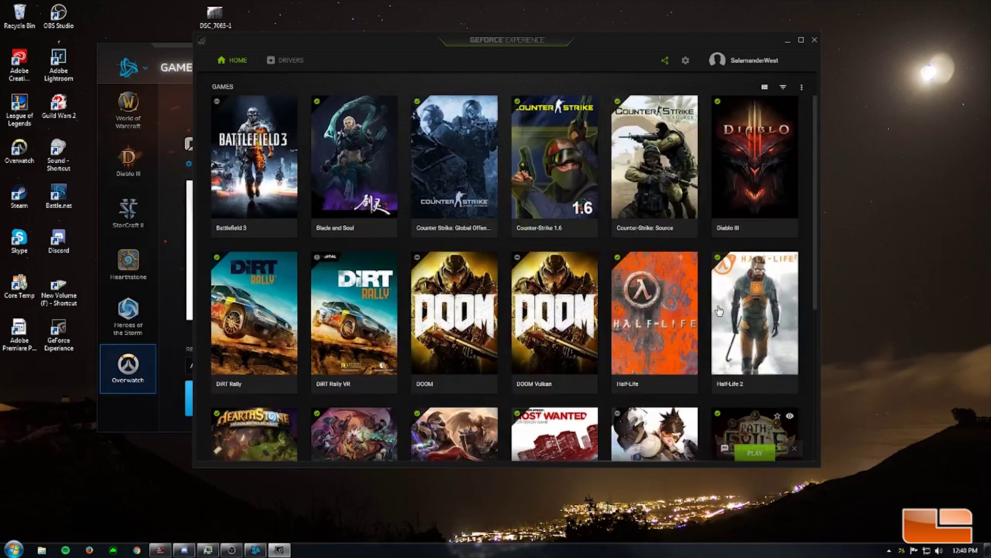
pyautogui.scroll(-5, 718, 307)
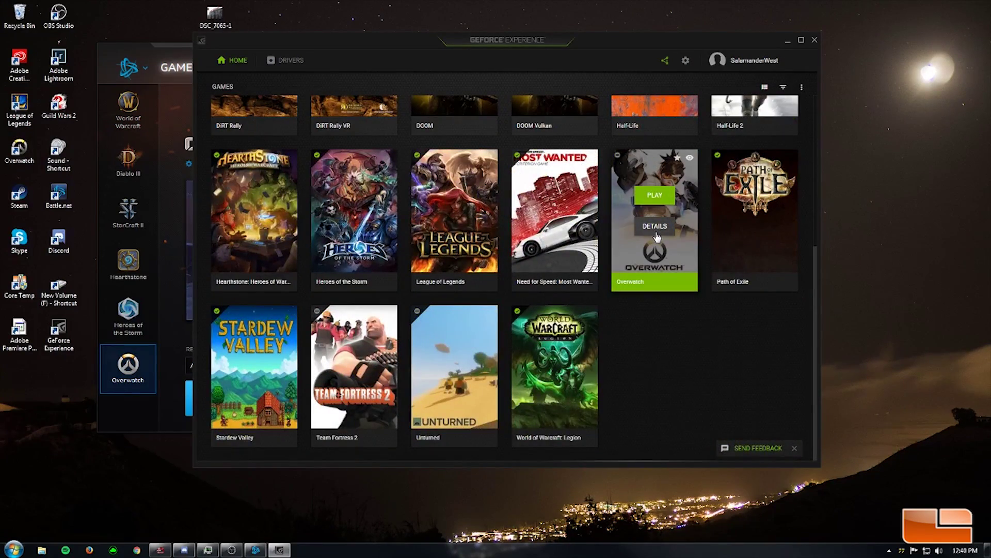
pyautogui.scroll(5, 517, 222)
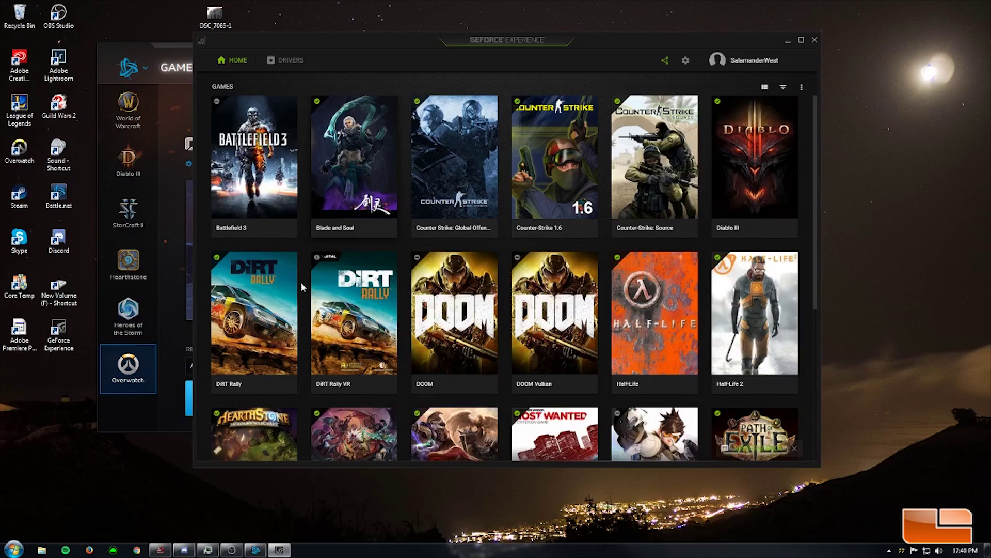
pyautogui.scroll(-5, 690, 341)
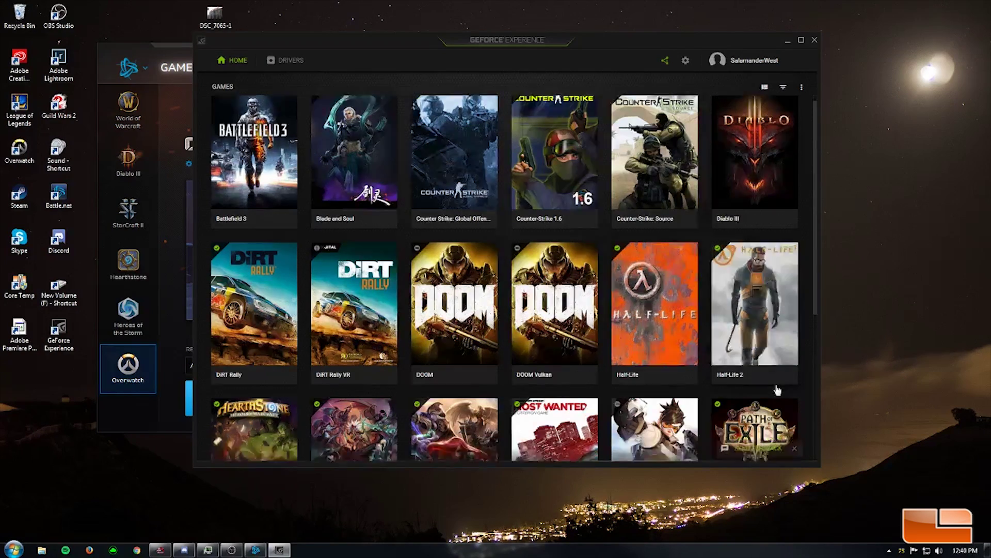
pyautogui.moveTo(666, 230)
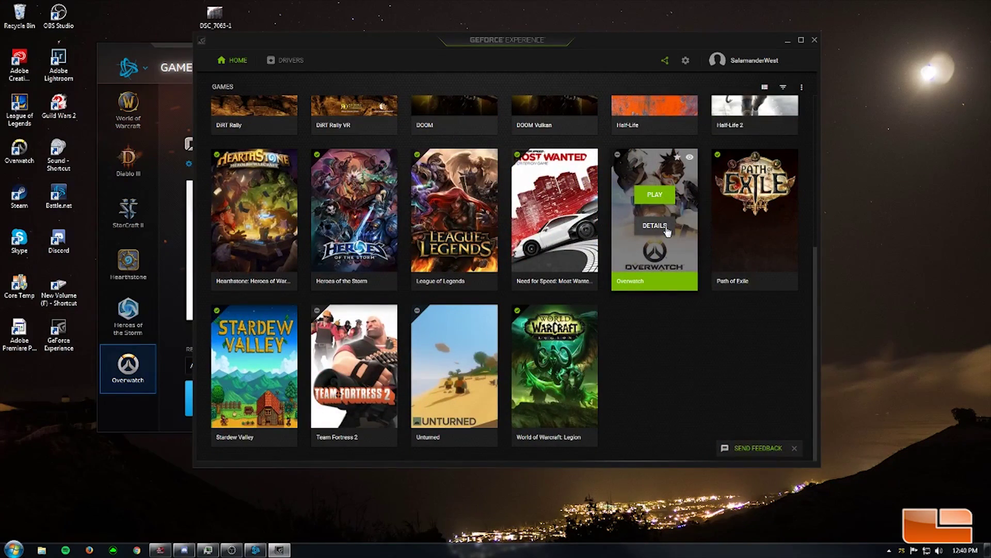
pyautogui.click(655, 226)
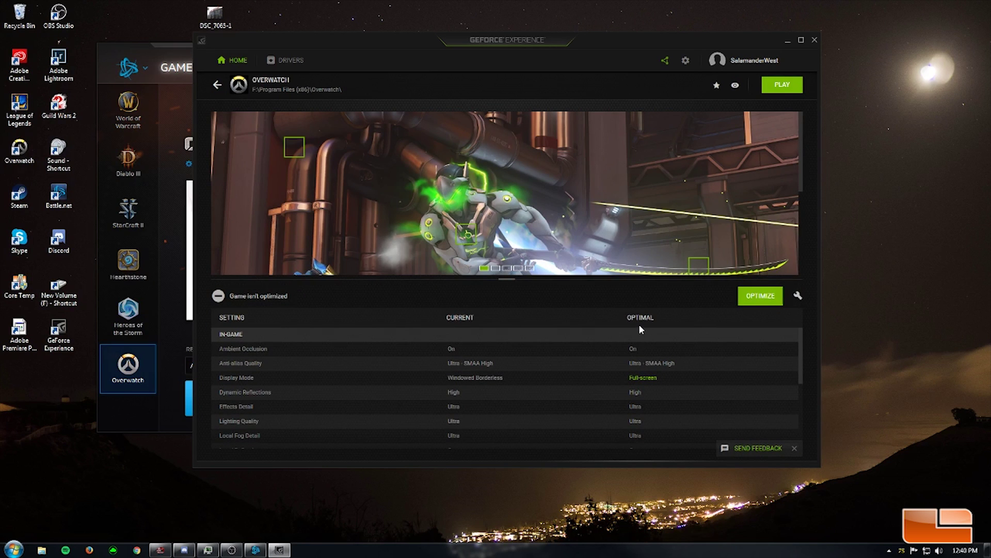
# - Compare the current and optimal values in Overwatch's settings list, down to the NVIDIA section
pyautogui.scroll(-2, 652, 385)
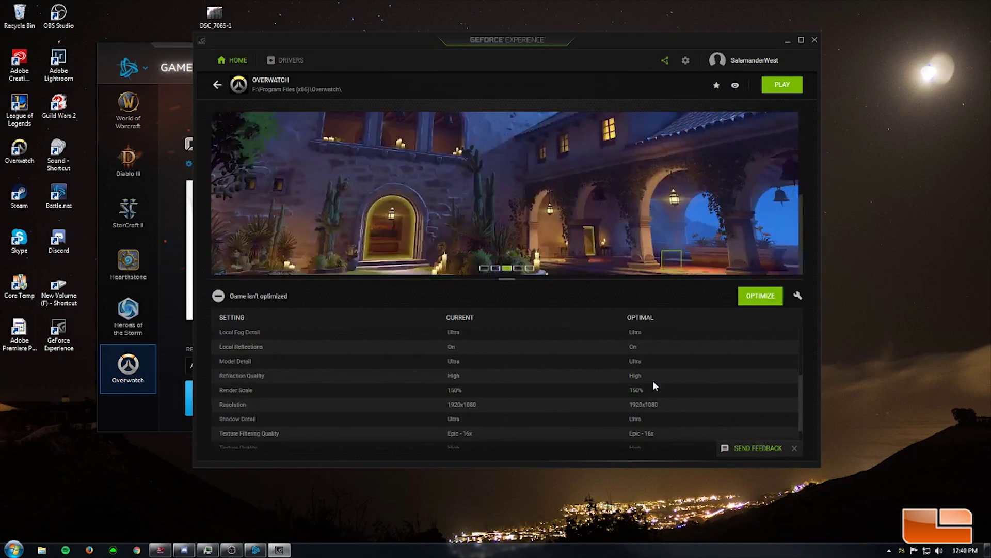
pyautogui.scroll(2, 655, 382)
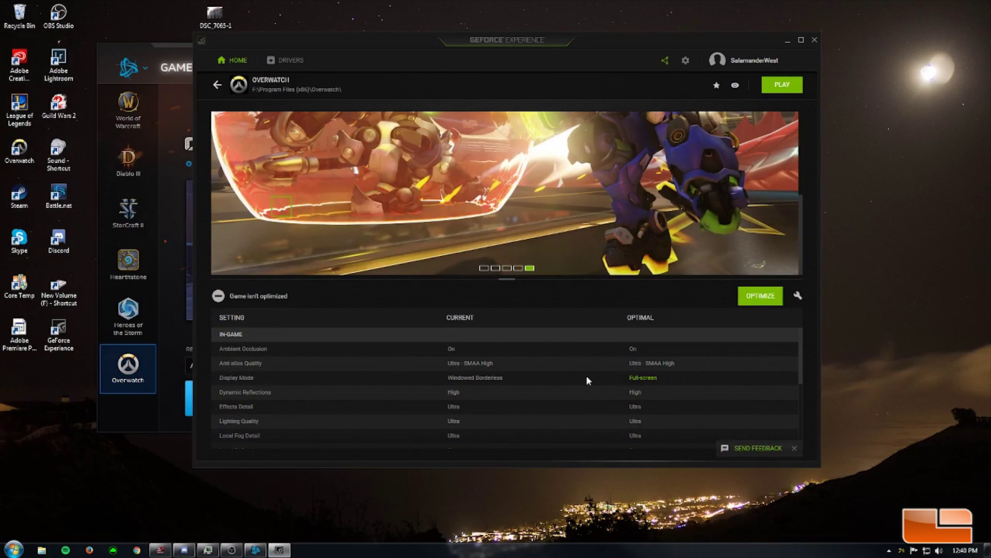
pyautogui.scroll(-3, 648, 368)
pyautogui.scroll(3, 682, 398)
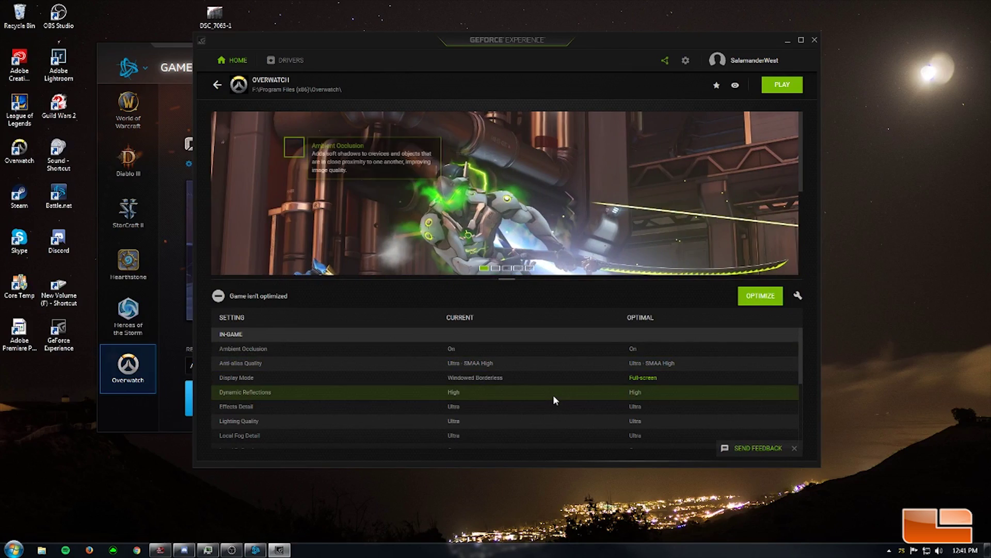
pyautogui.scroll(-3, 553, 395)
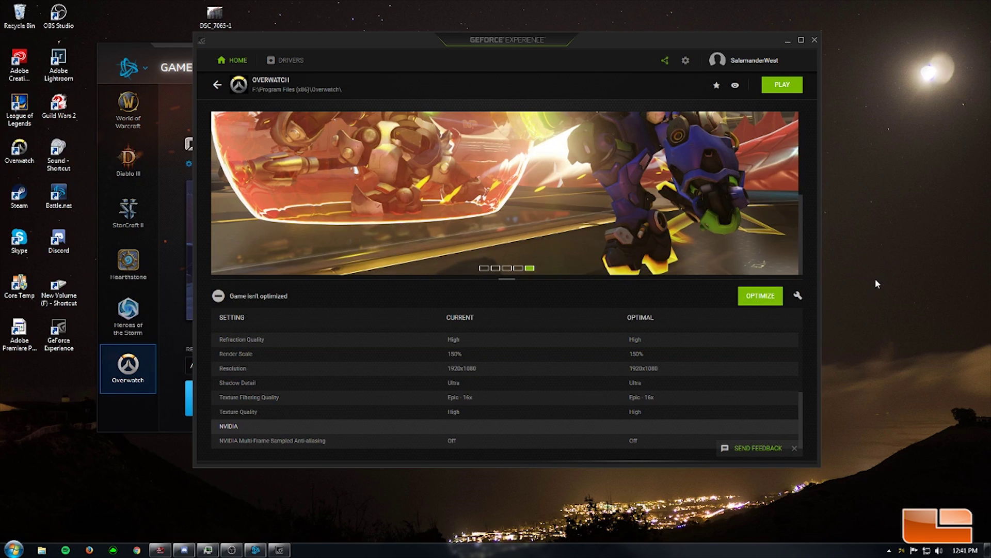
# - Open the sharing overlay's preferences, view the desktop capture option under Privacy control, and return to the preferences list
pyautogui.hotkey('alt', 'z')
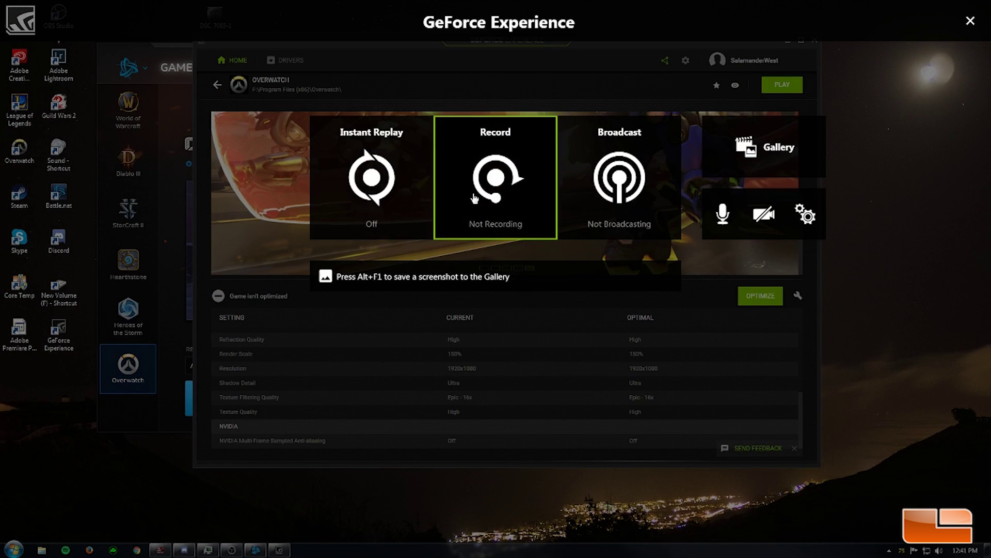
pyautogui.click(509, 180)
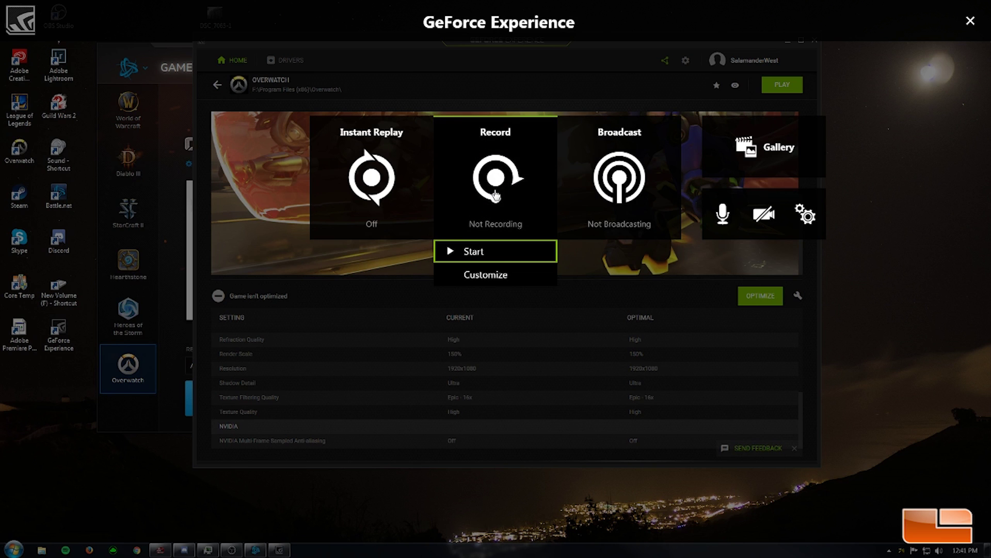
pyautogui.click(805, 223)
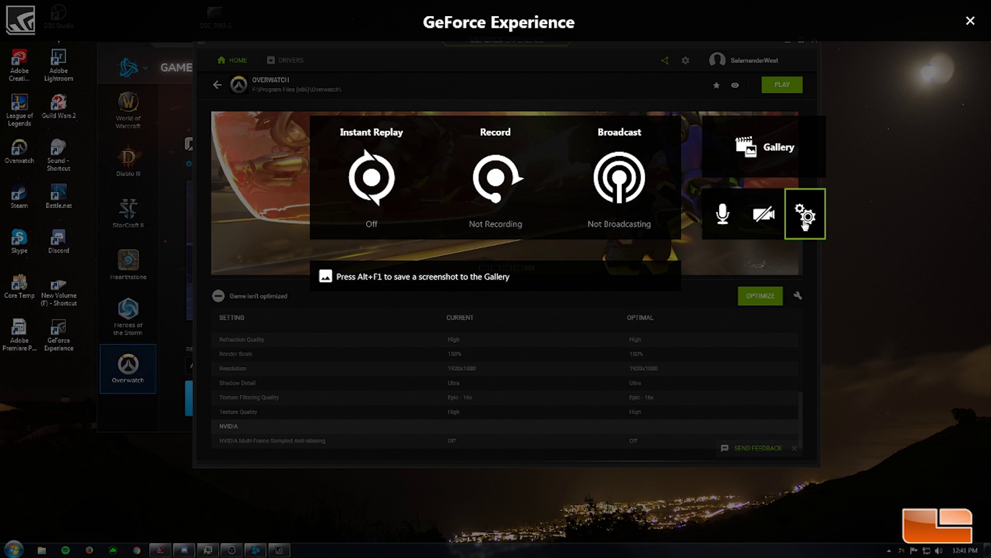
pyautogui.click(806, 221)
pyautogui.scroll(-3, 533, 262)
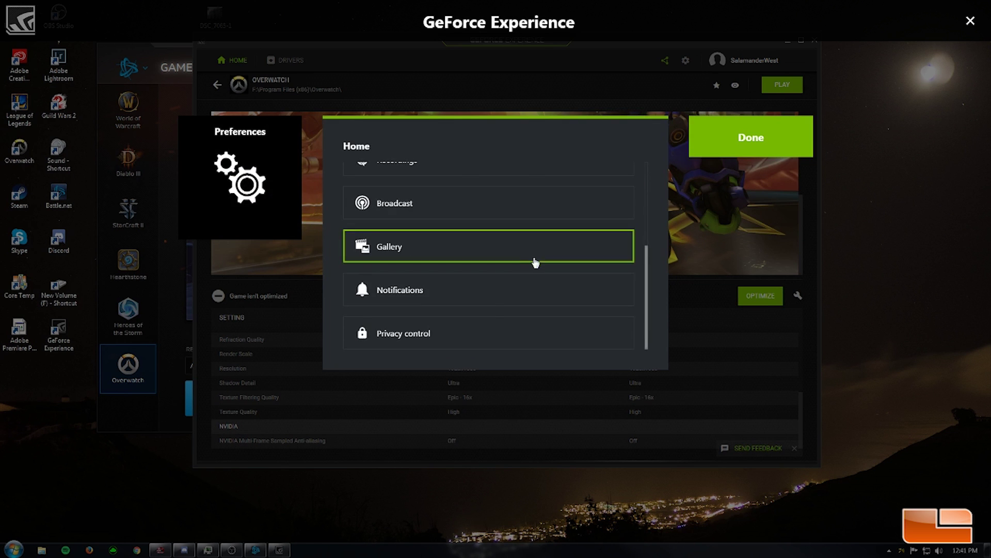
pyautogui.click(465, 332)
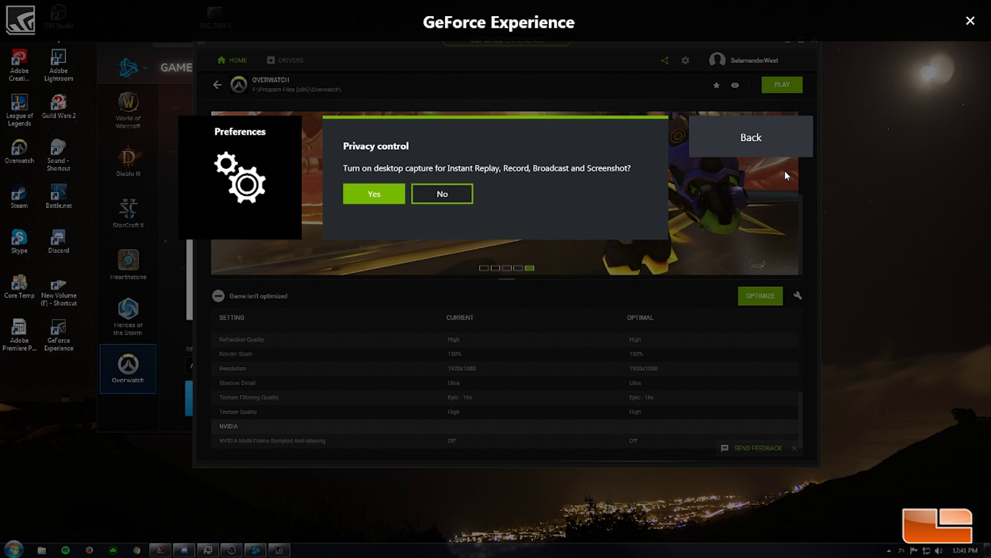
pyautogui.click(769, 147)
pyautogui.press('Down')
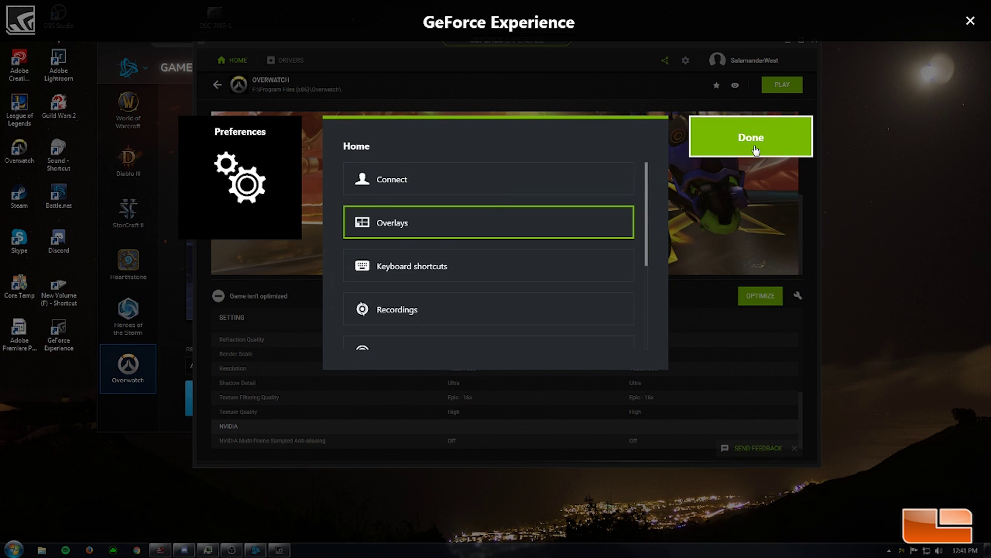
# - Leave the preferences and set the microphone to Always on in the sharing overlay
pyautogui.click(755, 150)
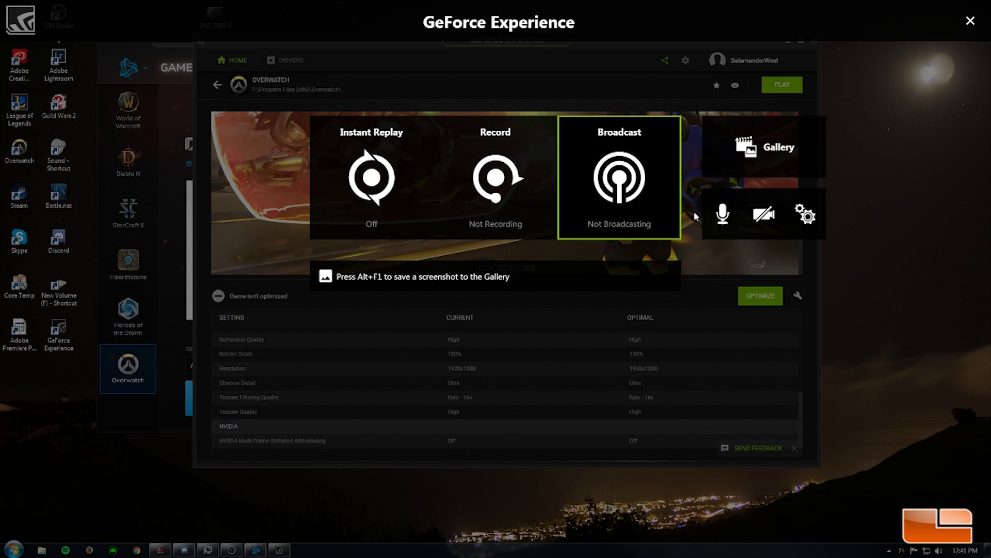
pyautogui.click(722, 232)
pyautogui.click(743, 305)
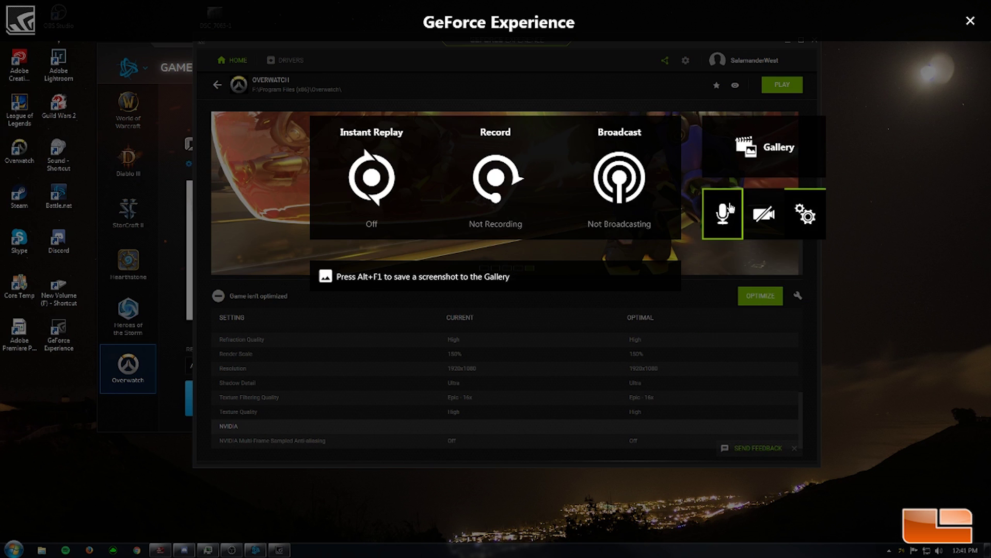
pyautogui.click(723, 218)
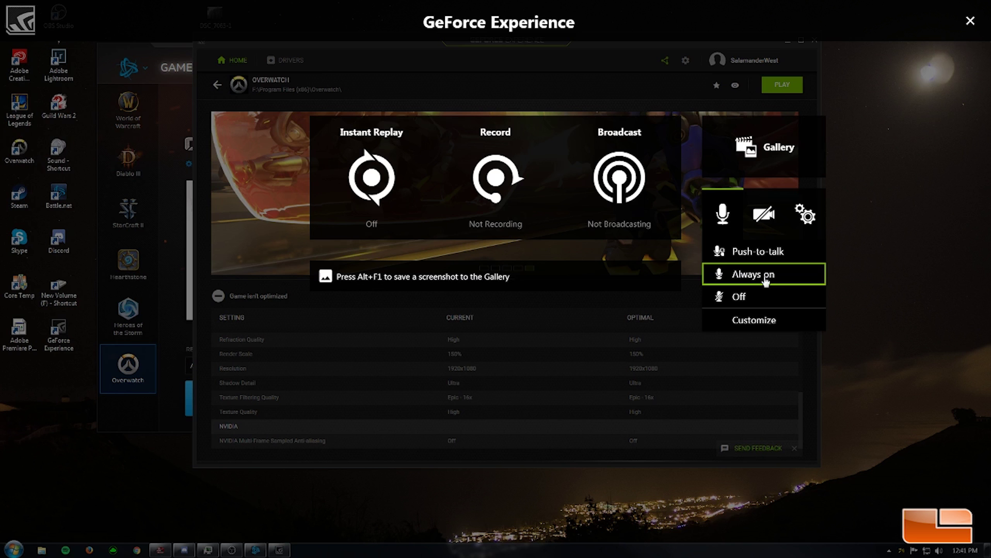
pyautogui.click(765, 278)
pyautogui.click(731, 222)
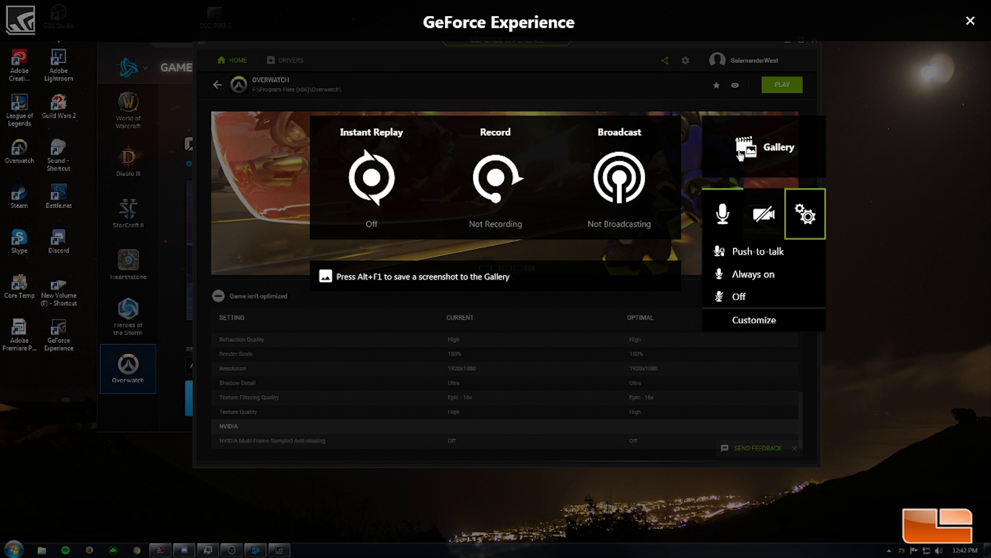
# - Start a manual recording from the overlay and close the overlay
pyautogui.click(495, 180)
pyautogui.click(491, 196)
pyautogui.click(493, 223)
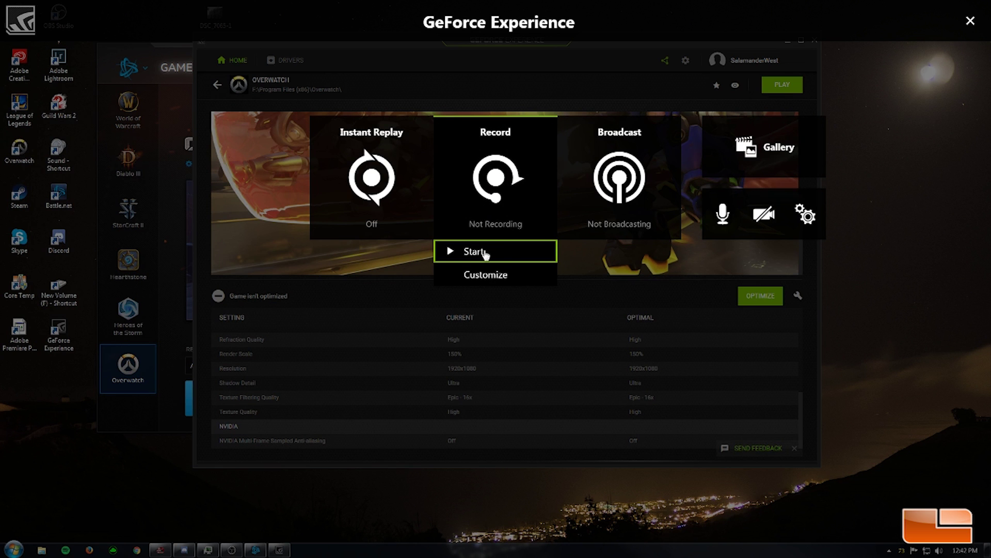
pyautogui.click(486, 252)
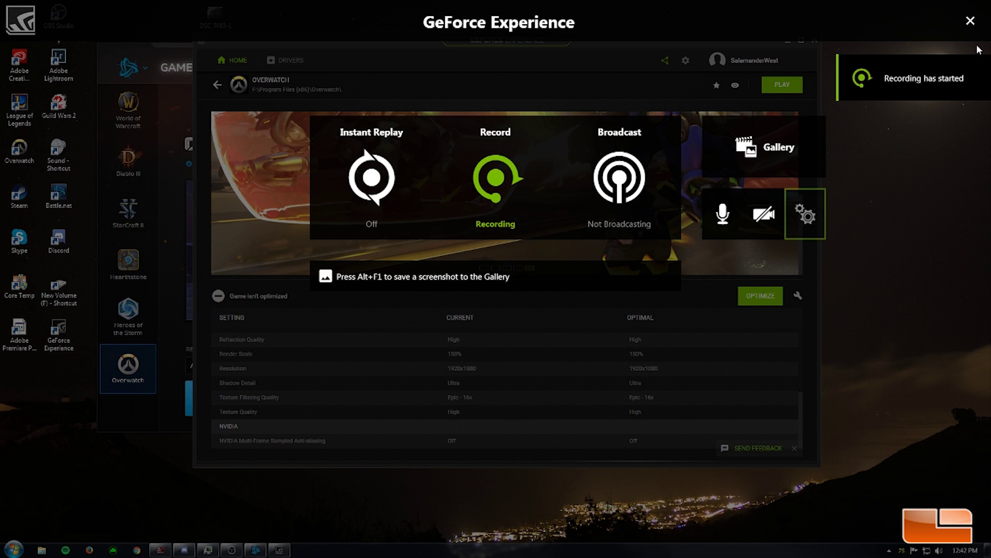
pyautogui.click(971, 21)
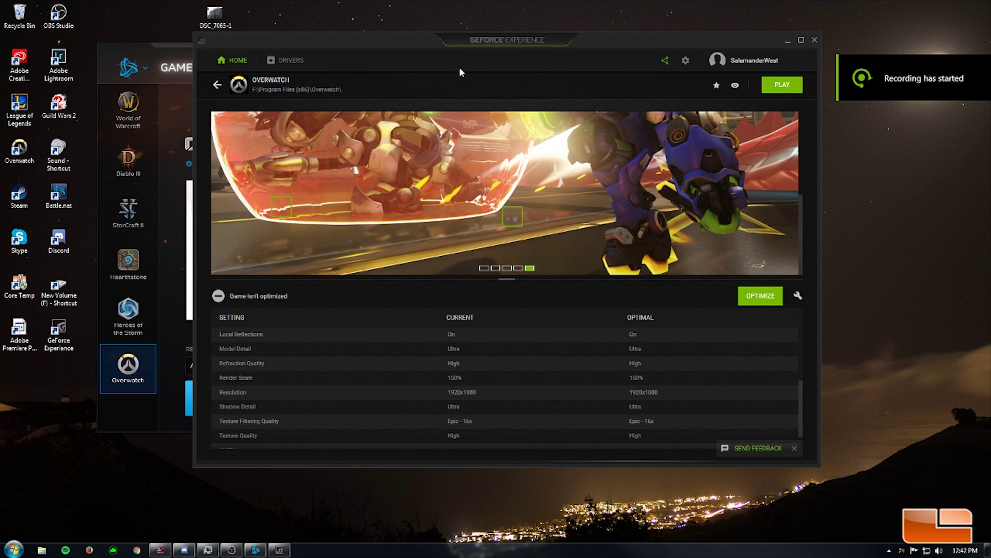
# - Switch to the Battle.net launcher, move its window clear, and launch Overwatch with the Americas region
pyautogui.click(776, 87)
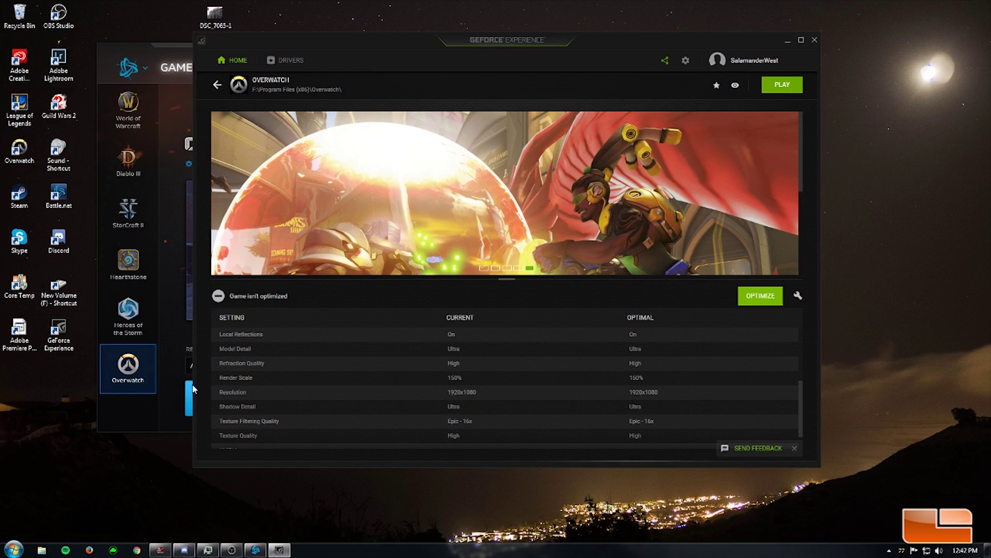
pyautogui.click(178, 50)
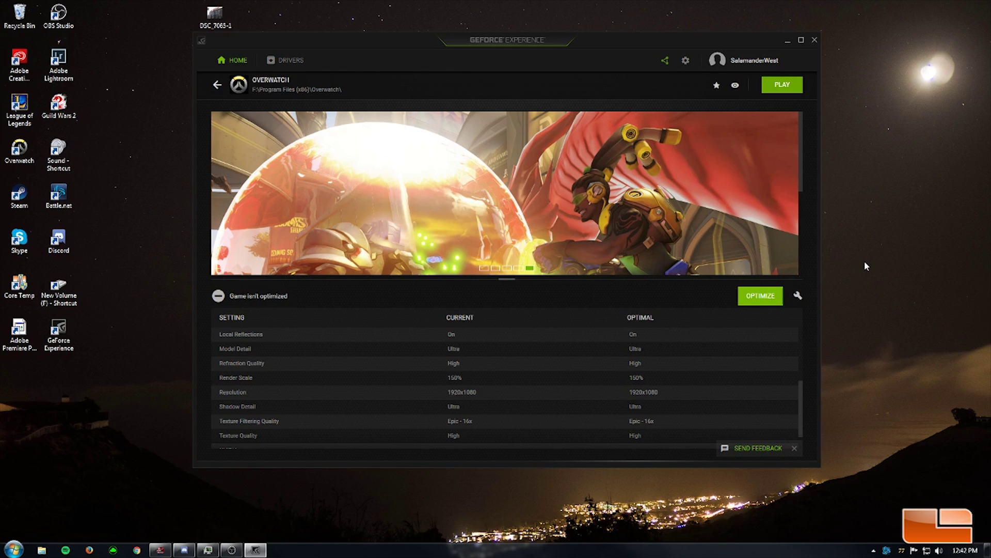
pyautogui.scroll(5, 703, 382)
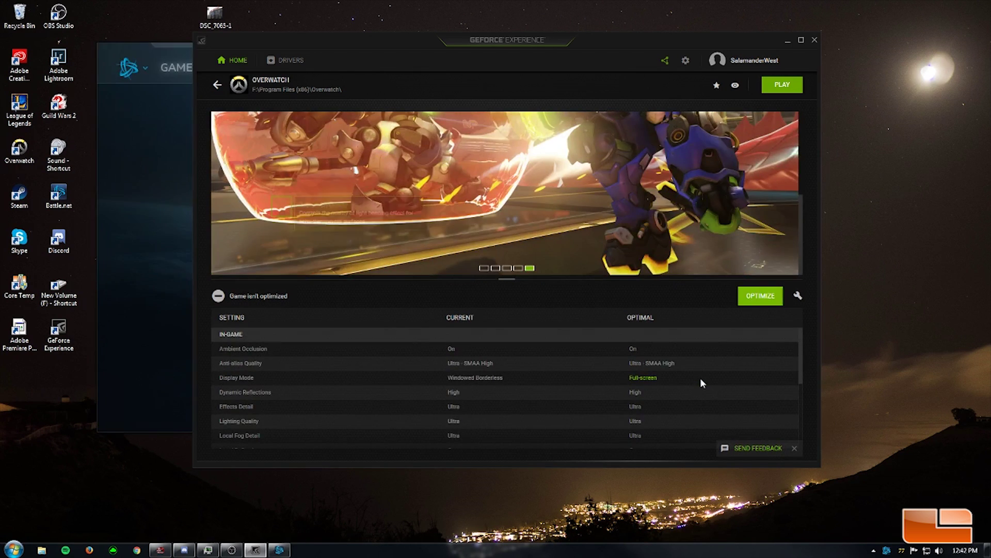
pyautogui.click(168, 58)
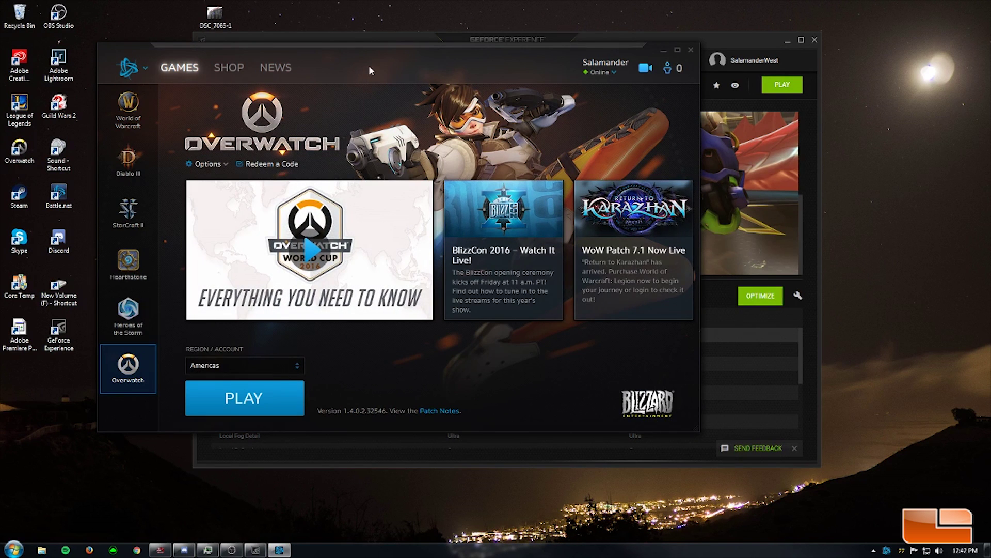
pyautogui.moveTo(369, 66); pyautogui.dragTo(438, 115)
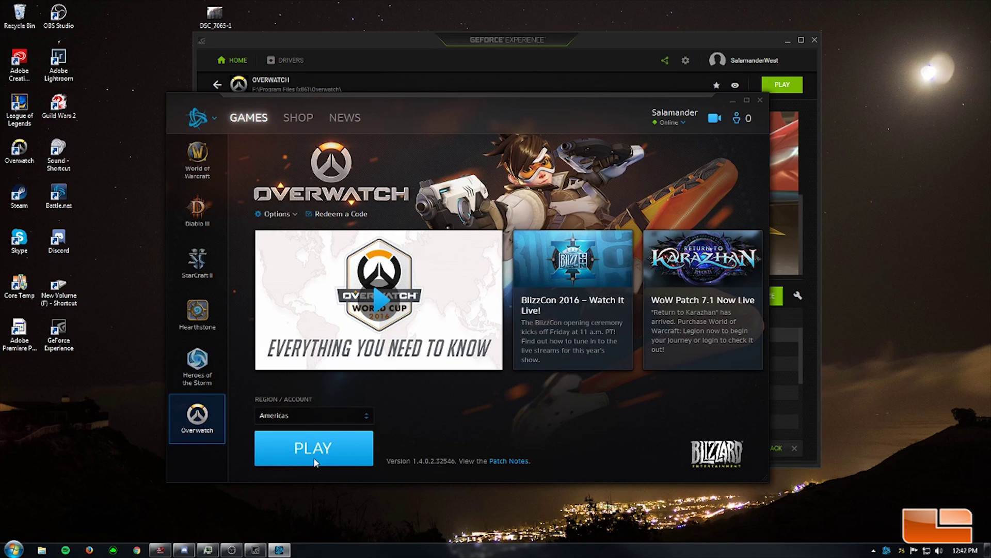
pyautogui.click(345, 447)
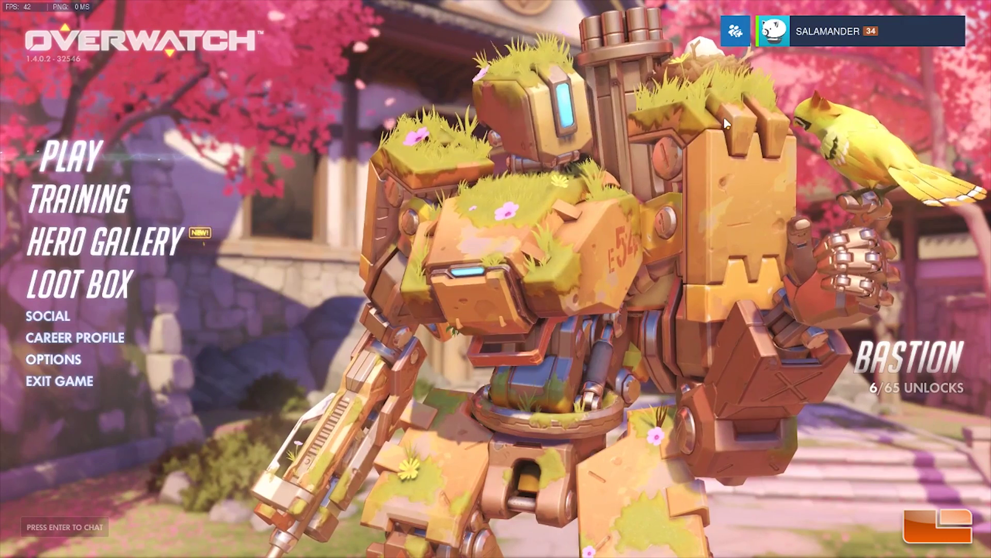
# - Check the recording status in the in-game GeForce Experience overlay, then return to the Overwatch main menu
pyautogui.hotkey('alt', 'z')
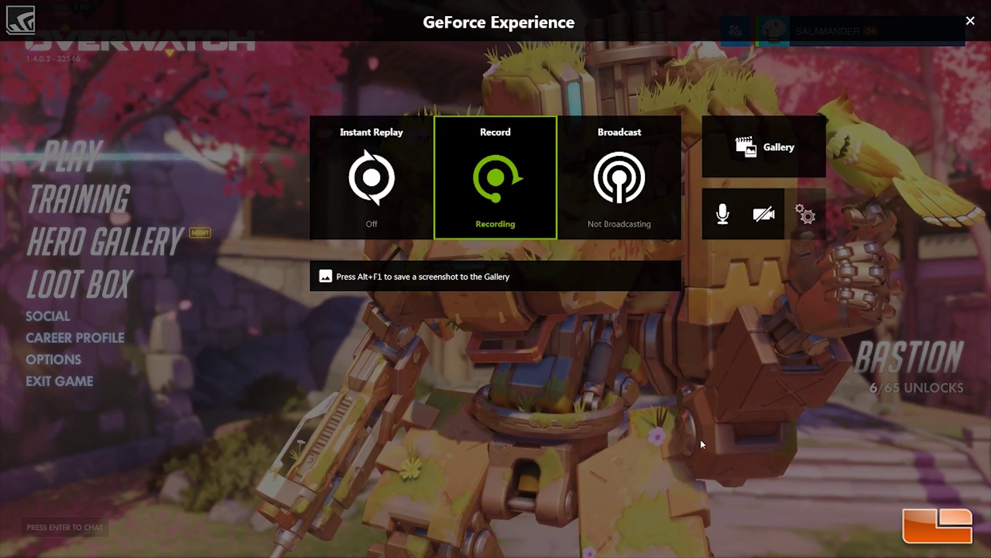
pyautogui.click(495, 178)
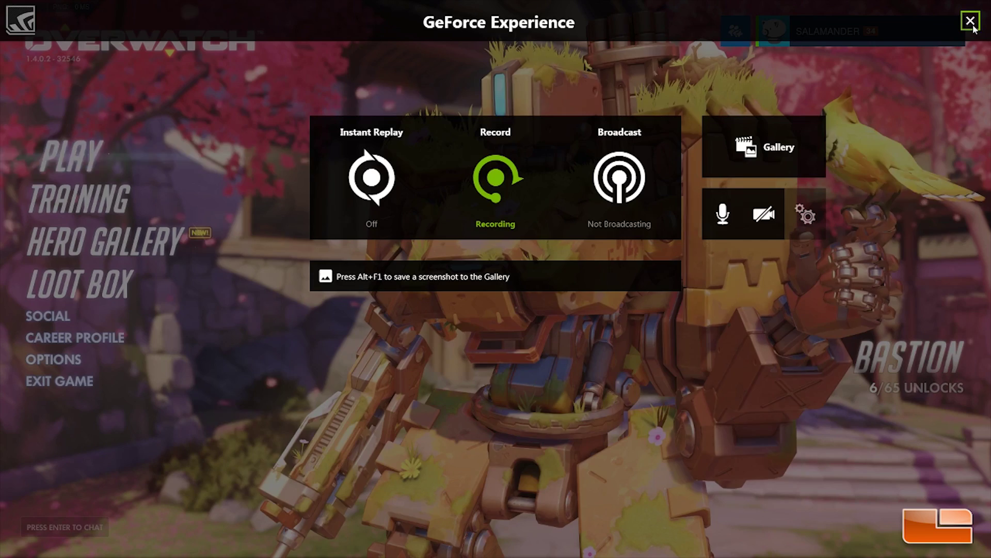
pyautogui.click(974, 27)
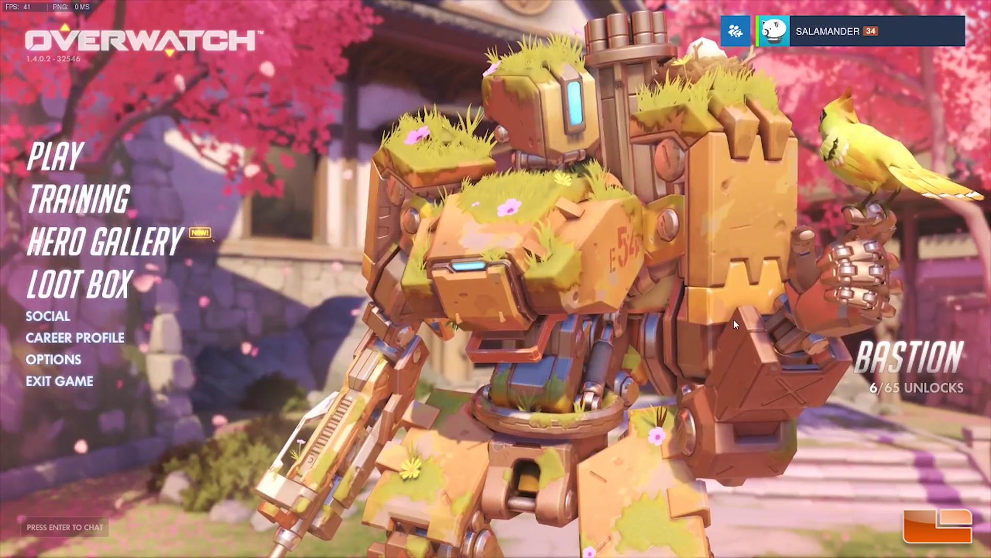
pyautogui.hotkey('alt', 'z')
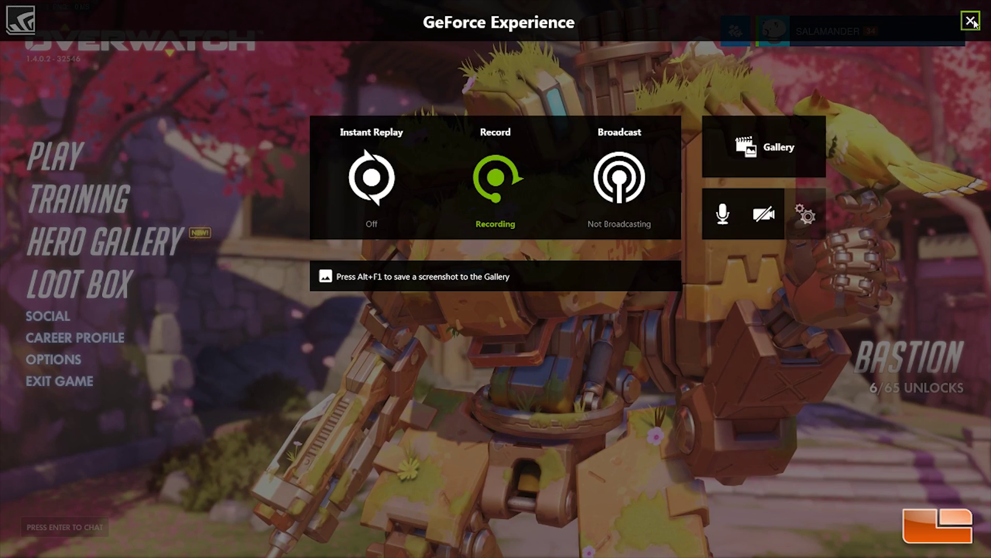
pyautogui.click(971, 20)
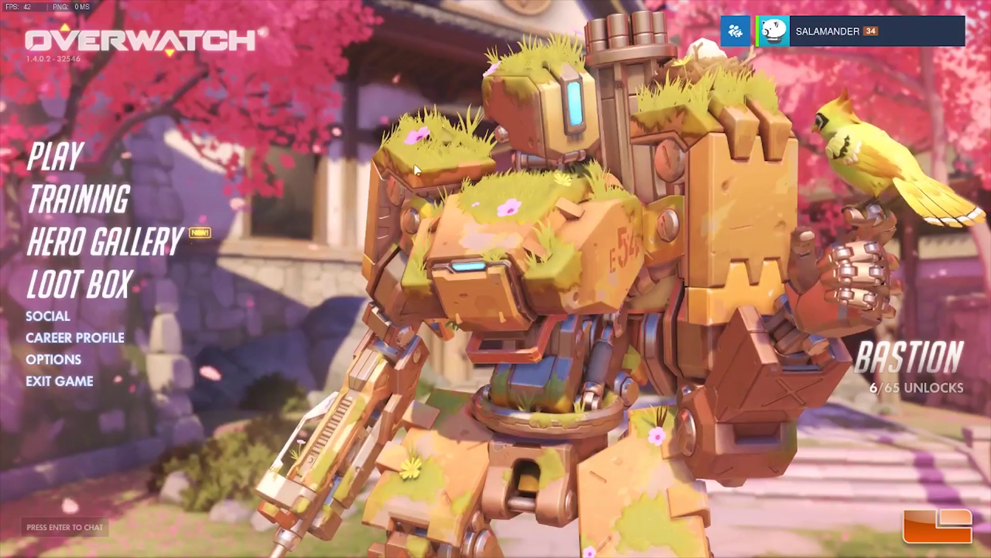
# - Join a Quick Play match in Overwatch and select Roadhog as the hero
pyautogui.click(75, 151)
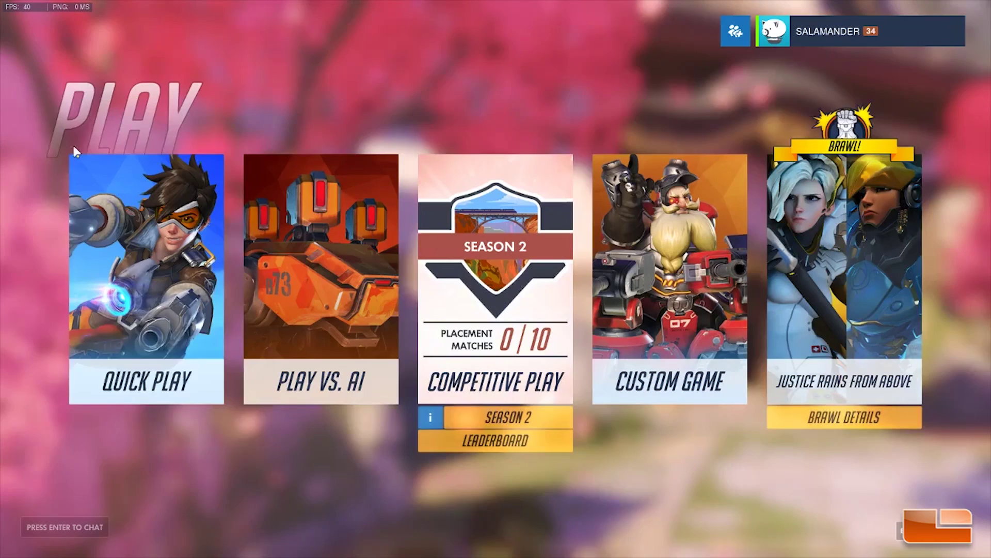
pyautogui.click(143, 296)
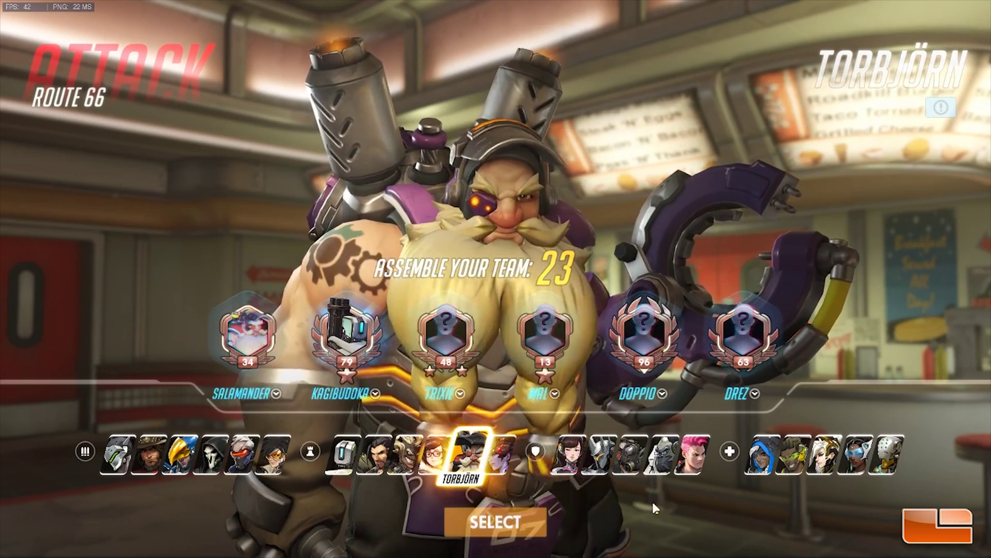
pyautogui.click(635, 457)
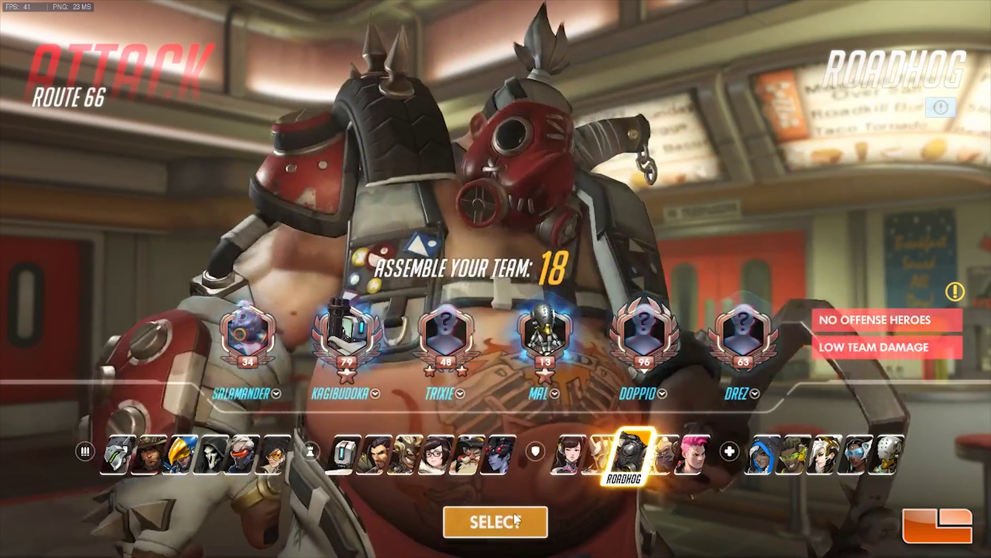
pyautogui.click(516, 521)
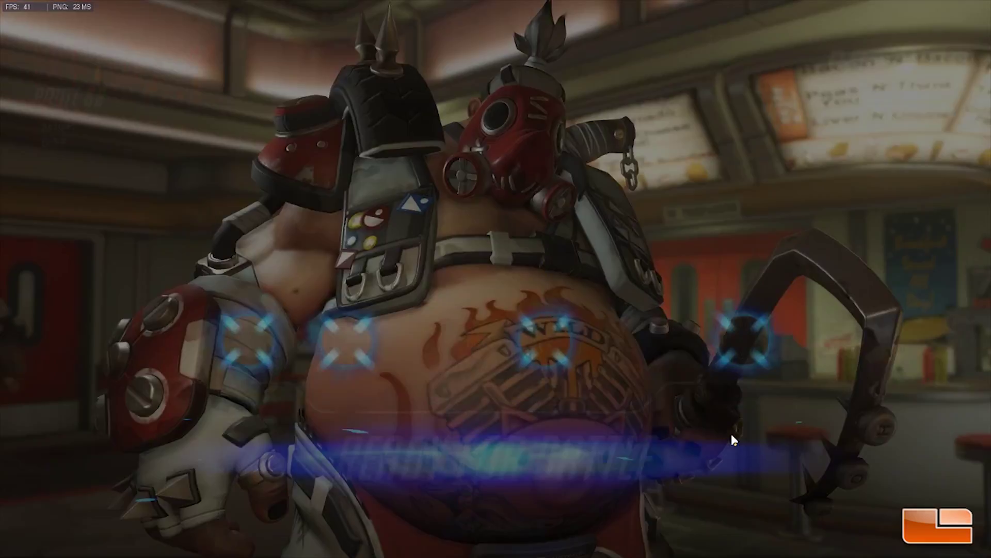
# - Walk Roadhog around the diner spawn room and its exit doors during the preparation time
pyautogui.press('w')
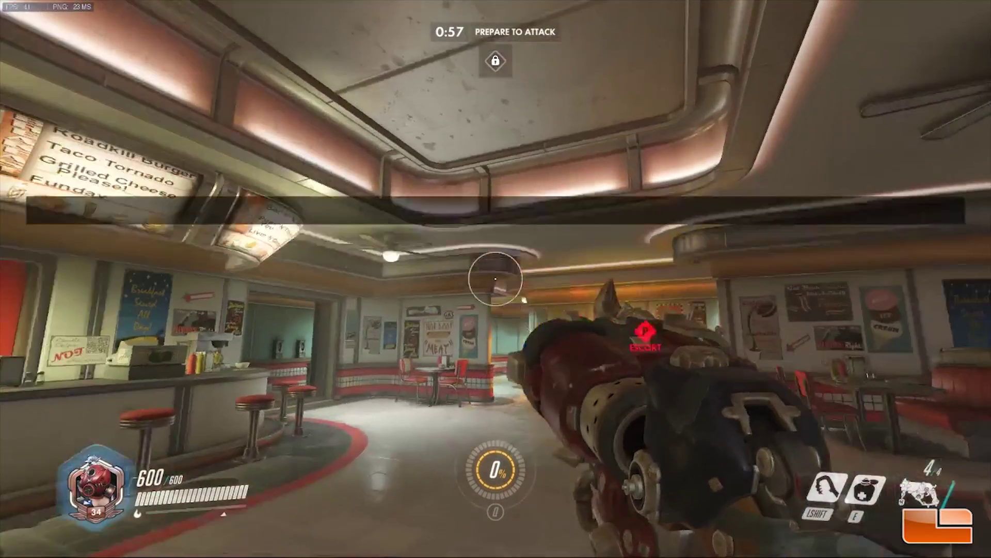
pyautogui.press('w')
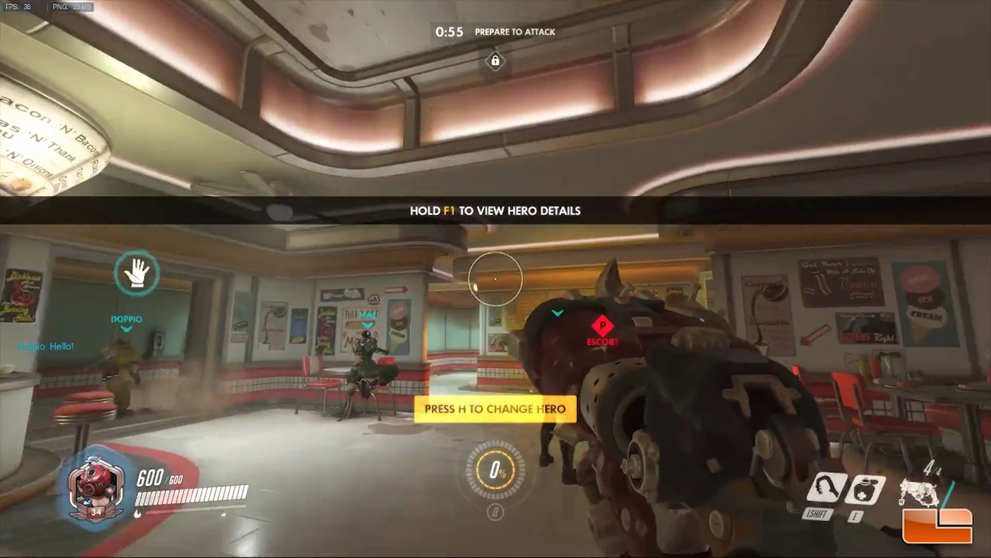
pyautogui.press('w')
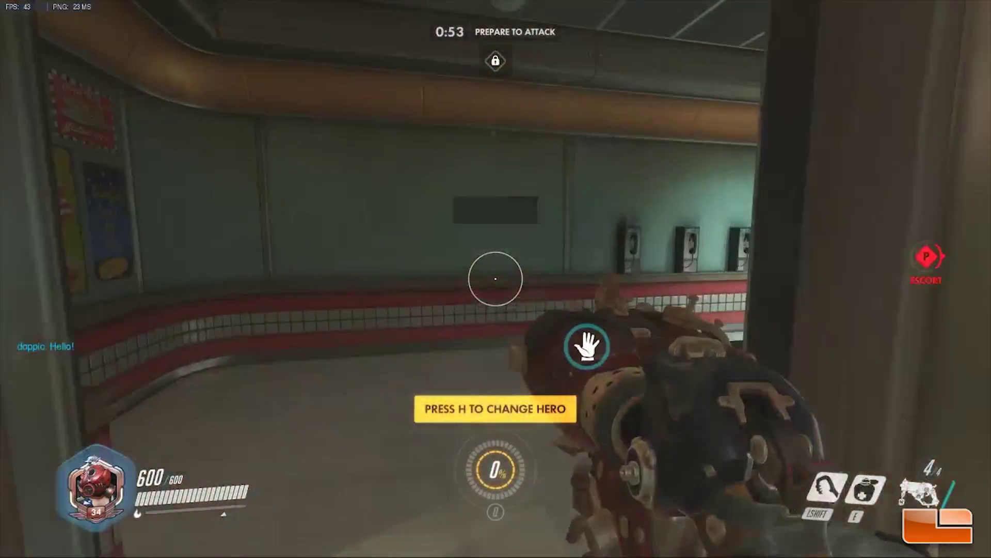
pyautogui.press('w')
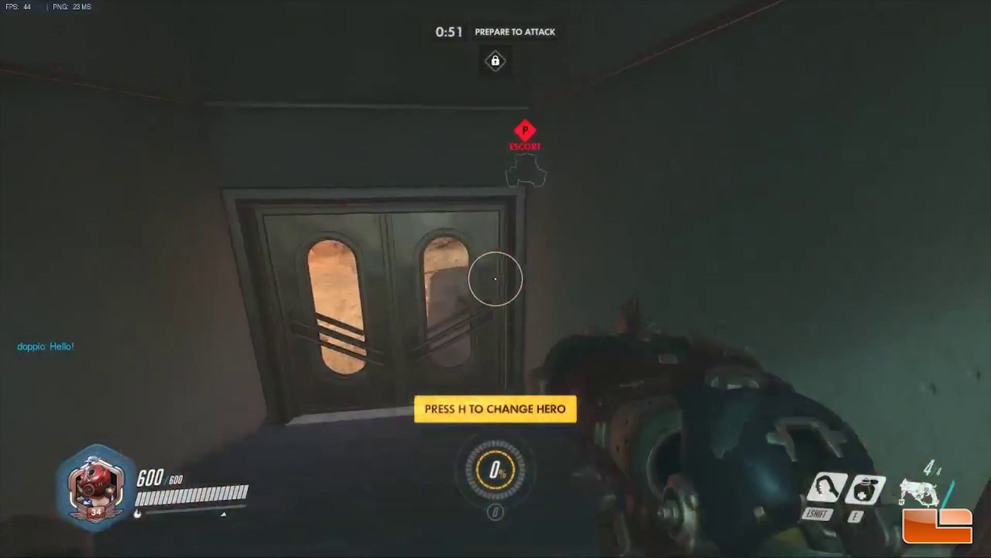
pyautogui.press('s')
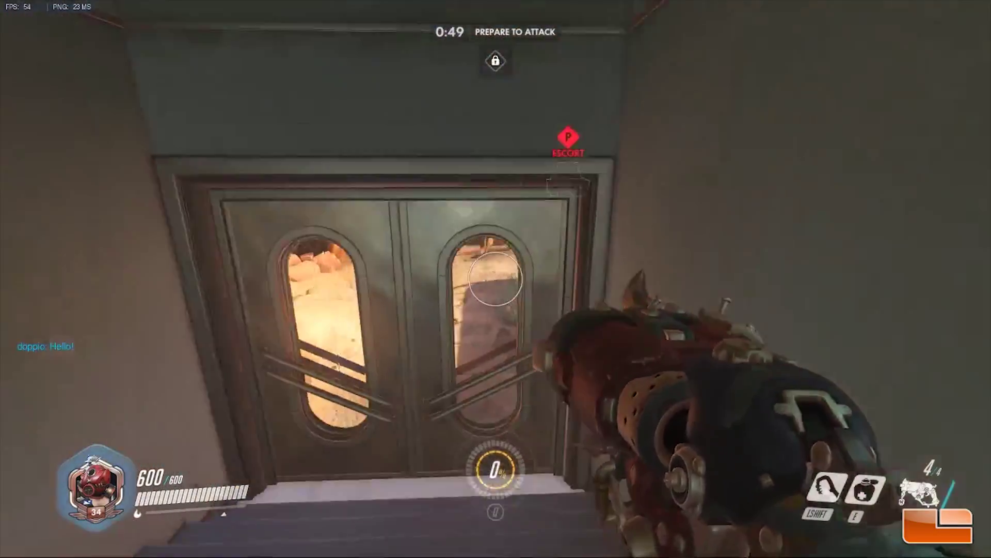
pyautogui.press('w')
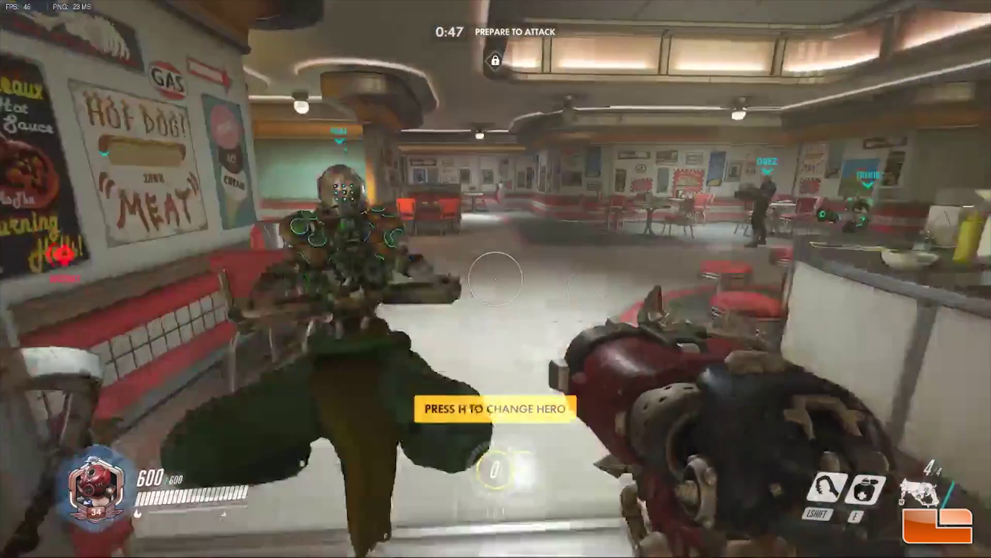
pyautogui.press('w')
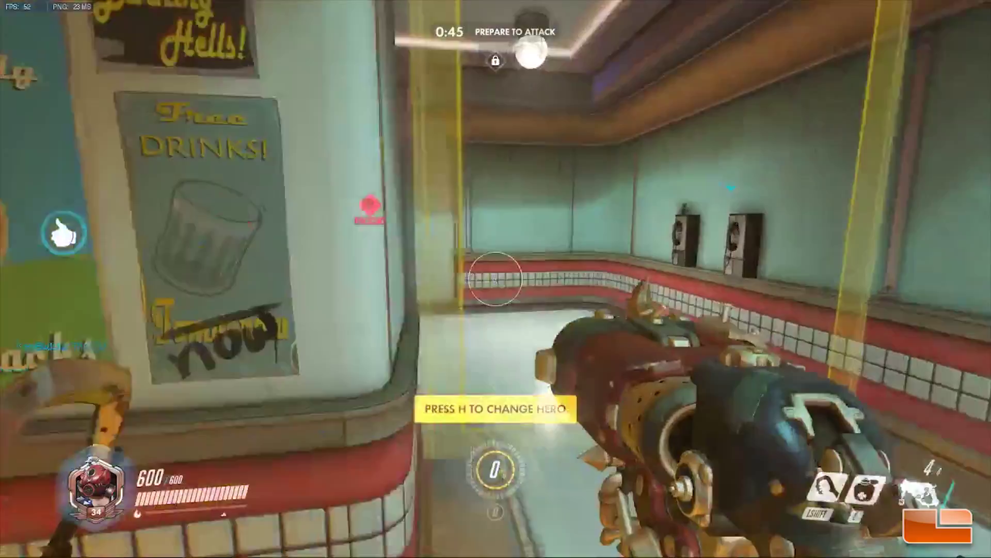
pyautogui.press('s')
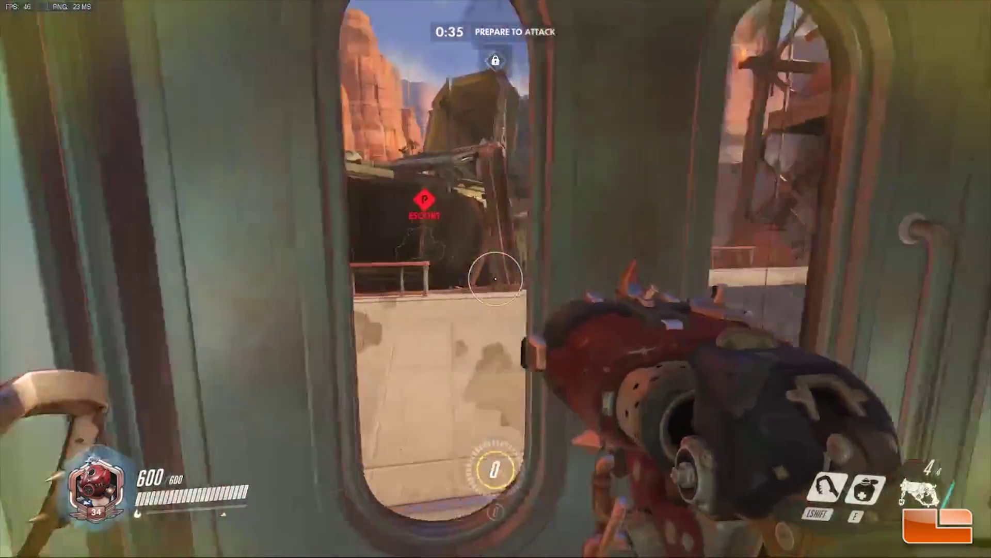
pyautogui.press('w')
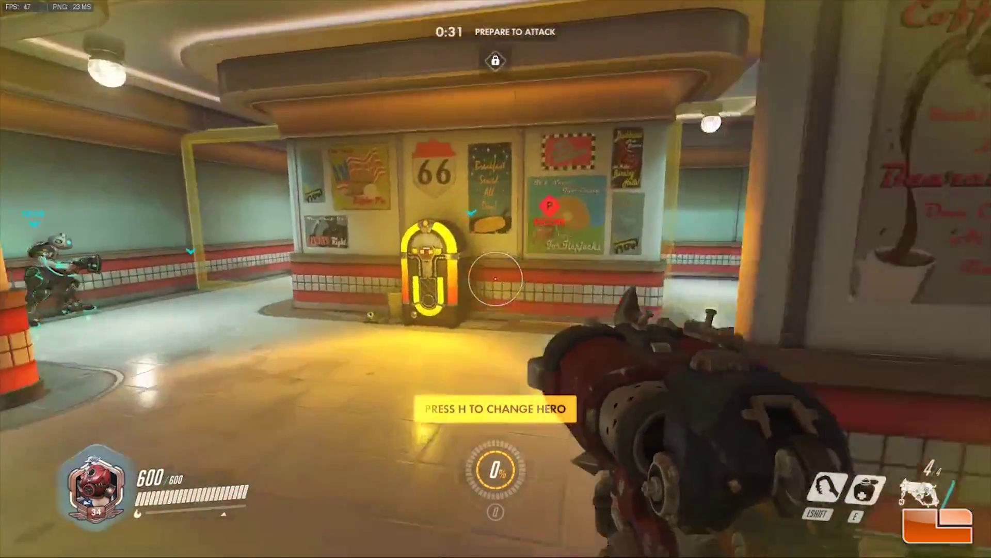
# - Fire Roadhog's weapon at the jukebox in the diner, reload, and move to the exit doors
pyautogui.click(496, 279)
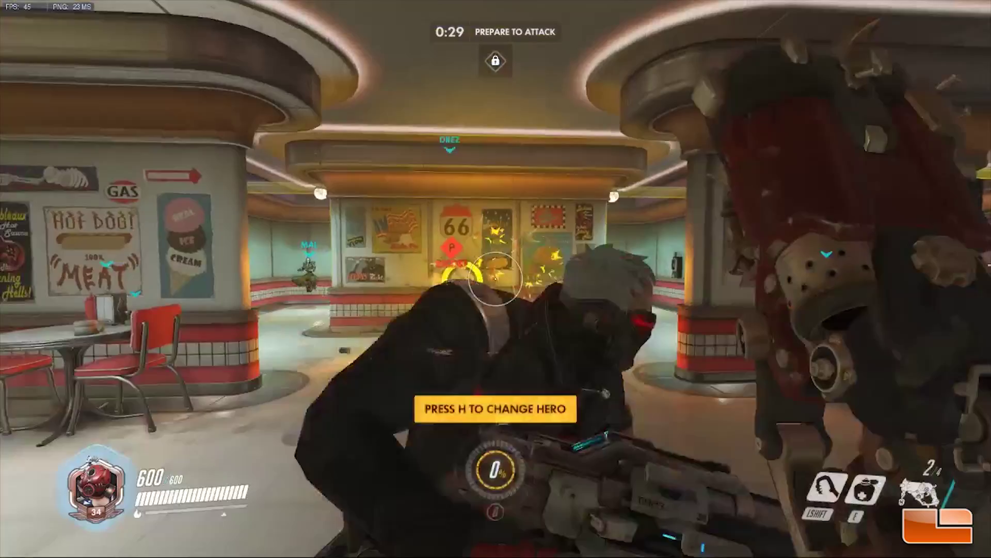
pyautogui.press('w')
pyautogui.click(495, 279)
pyautogui.click(495, 279)
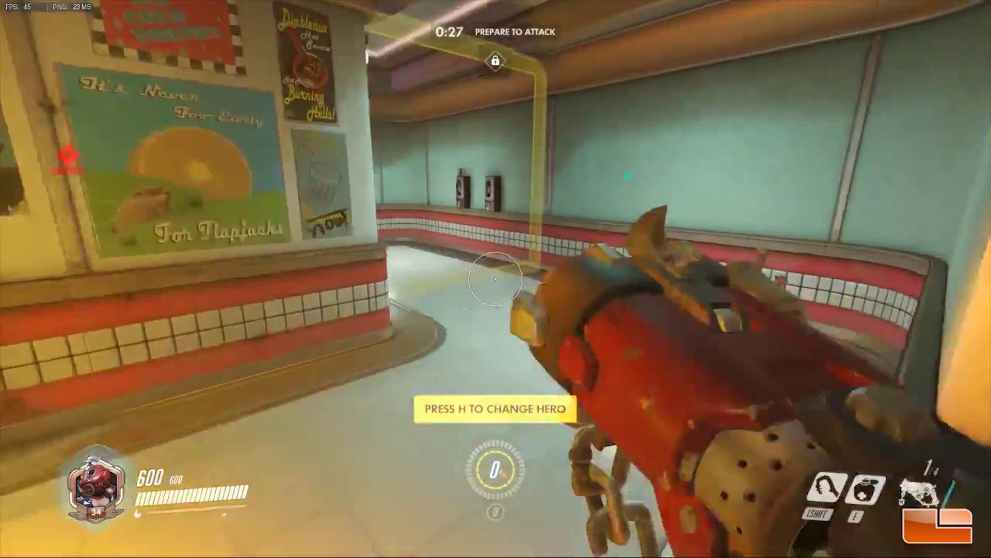
pyautogui.press('r')
pyautogui.press('w')
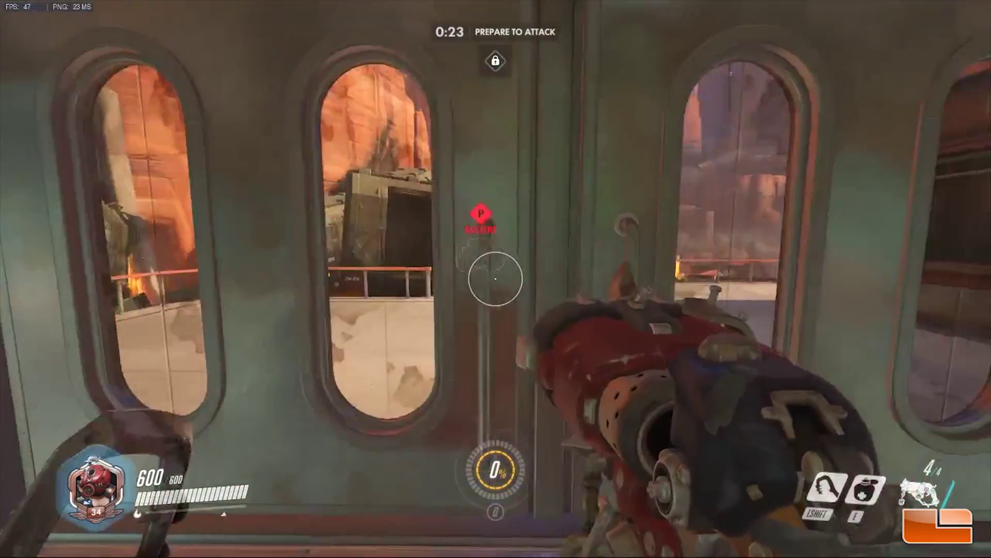
pyautogui.press('s')
pyautogui.press('w')
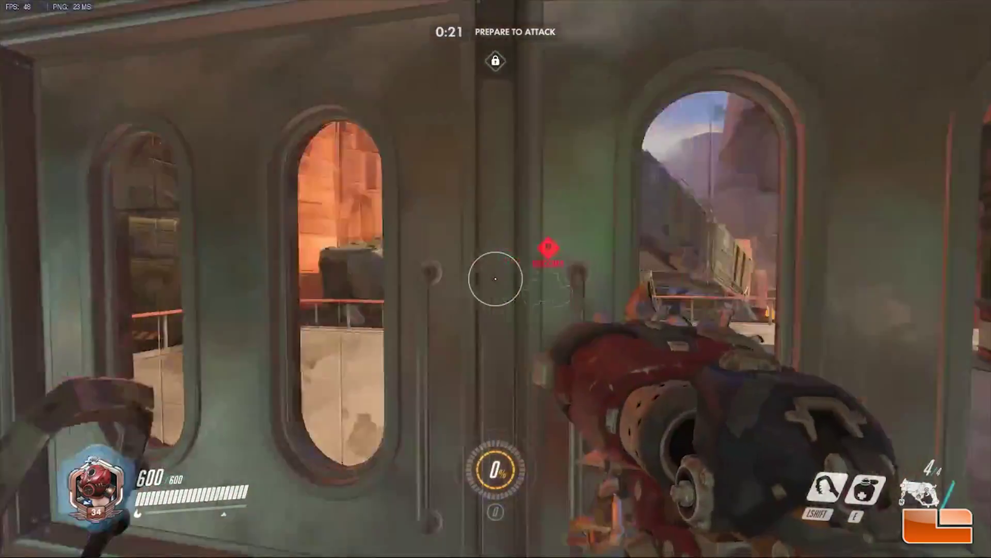
# - Walk Roadhog back through the diner spawn room and bring up the communication wheel
pyautogui.press('w')
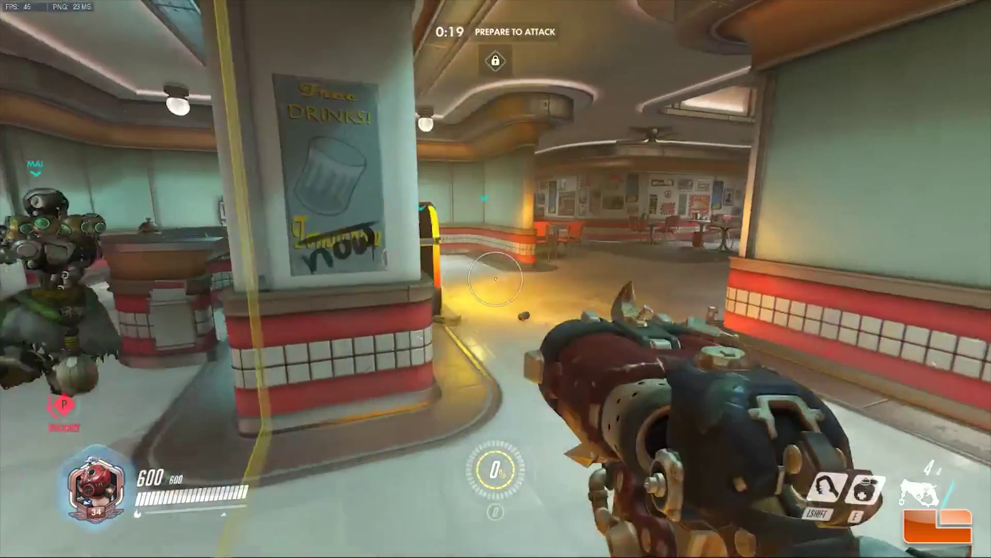
pyautogui.press('c')
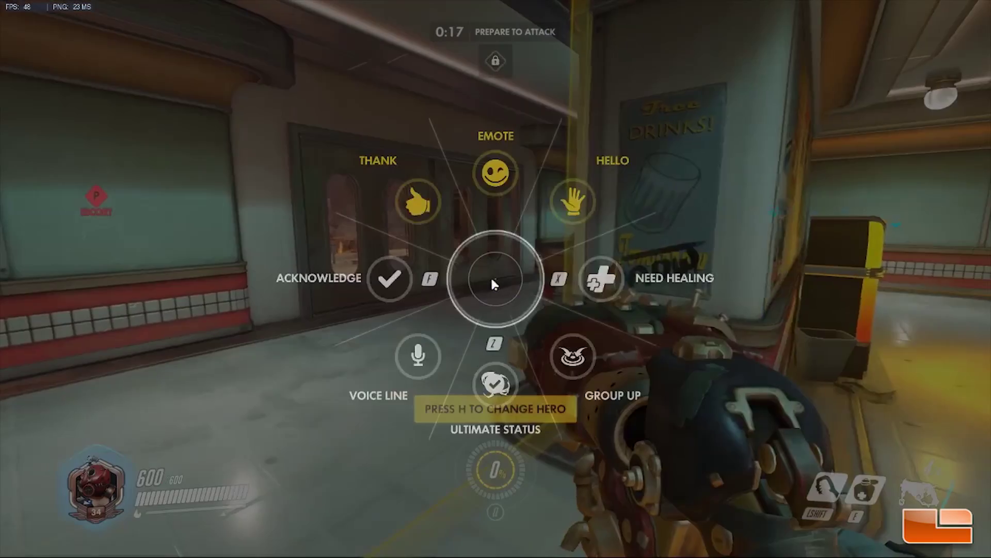
pyautogui.press('w')
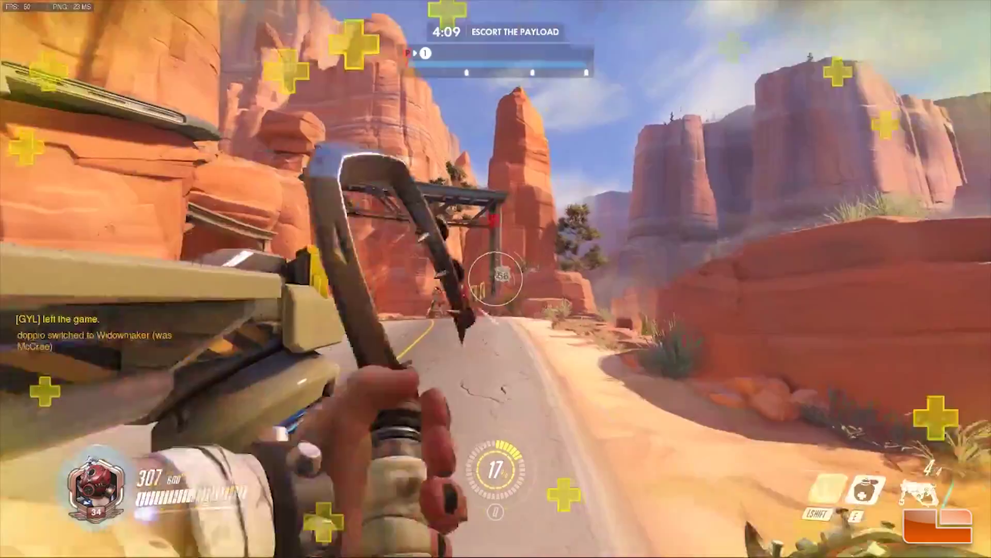
# - Fight with Roadhog along the canyon road near the payload, using the self-heal, the hook and the weapon
pyautogui.press('w')
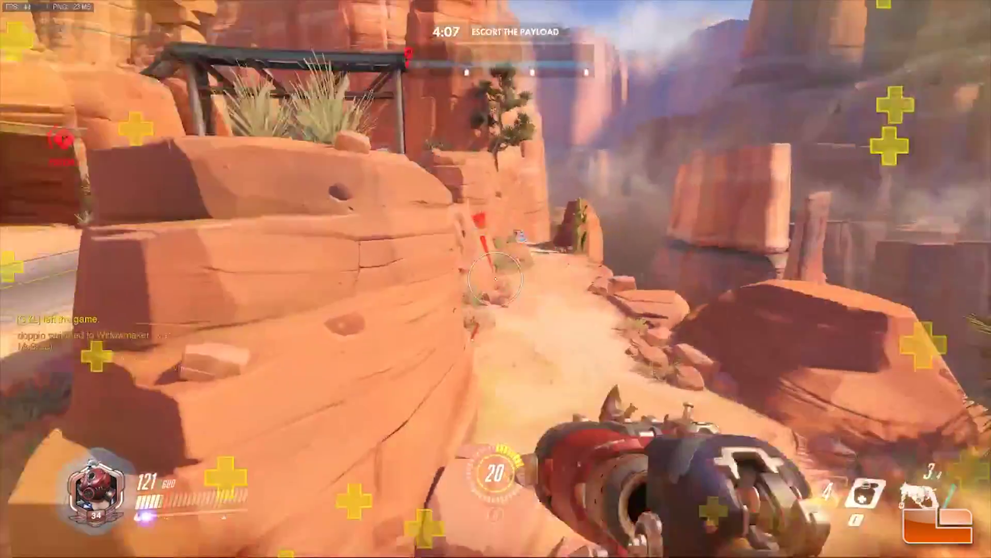
pyautogui.press('e')
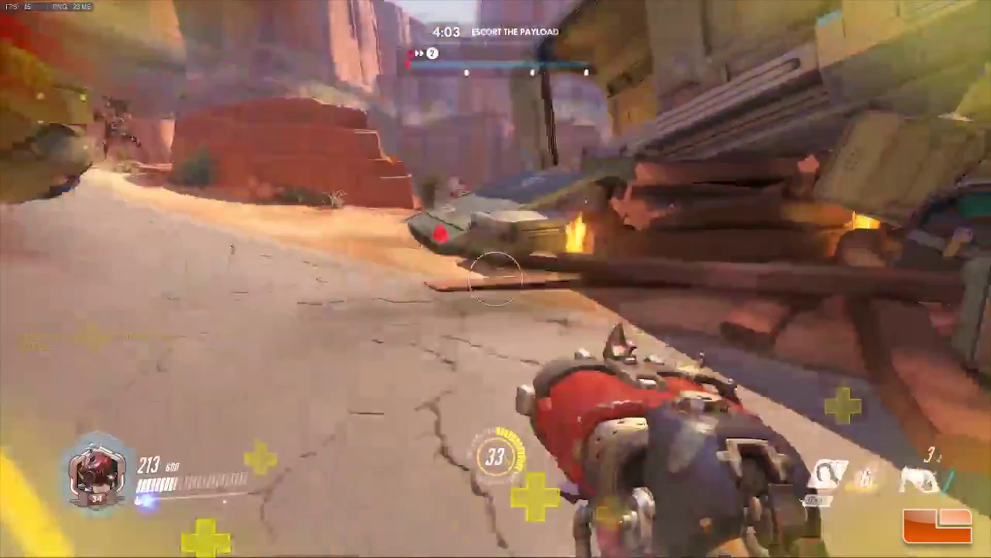
pyautogui.press('shift')
pyautogui.click(496, 279)
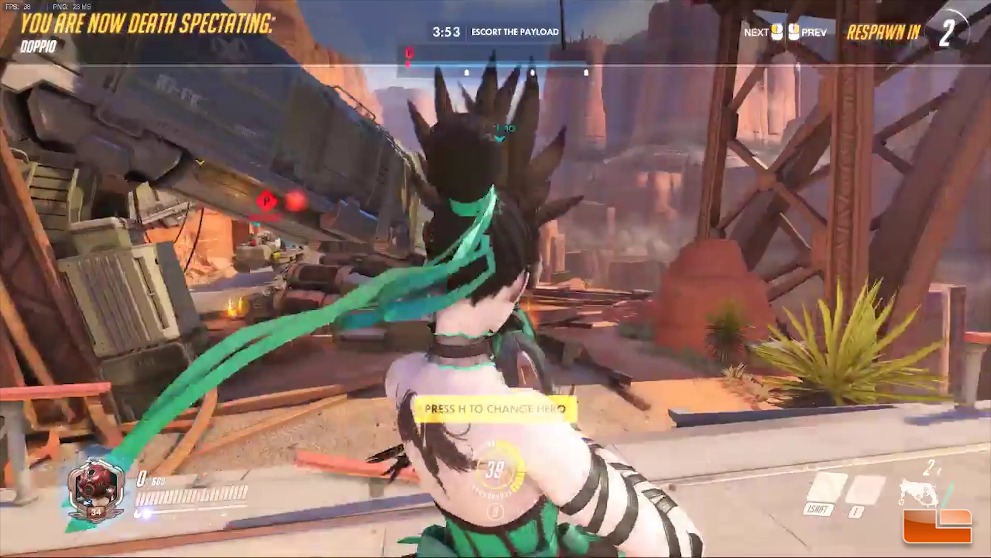
# - Exit the Overwatch match to the desktop and confirm quitting the game
pyautogui.press('Escape')
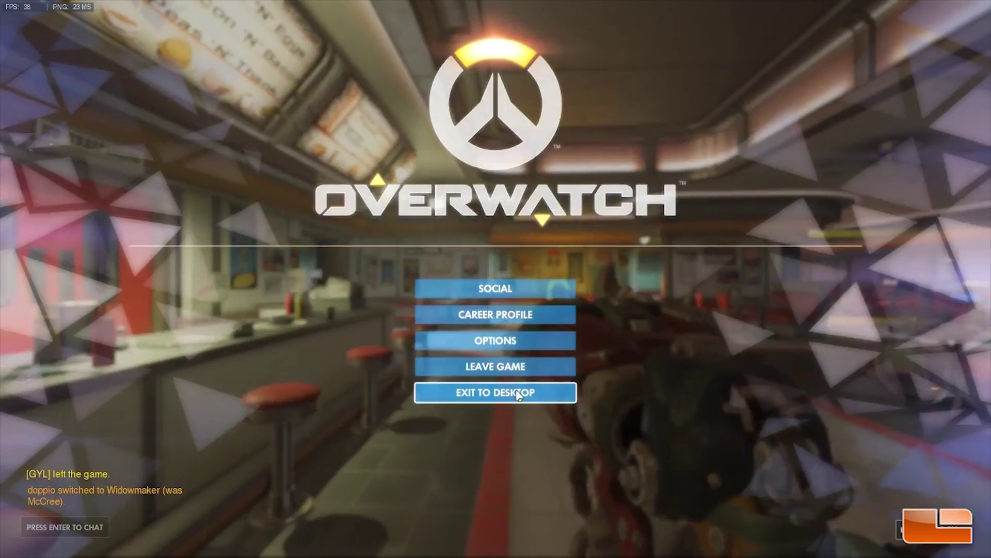
pyautogui.click(516, 389)
pyautogui.click(532, 327)
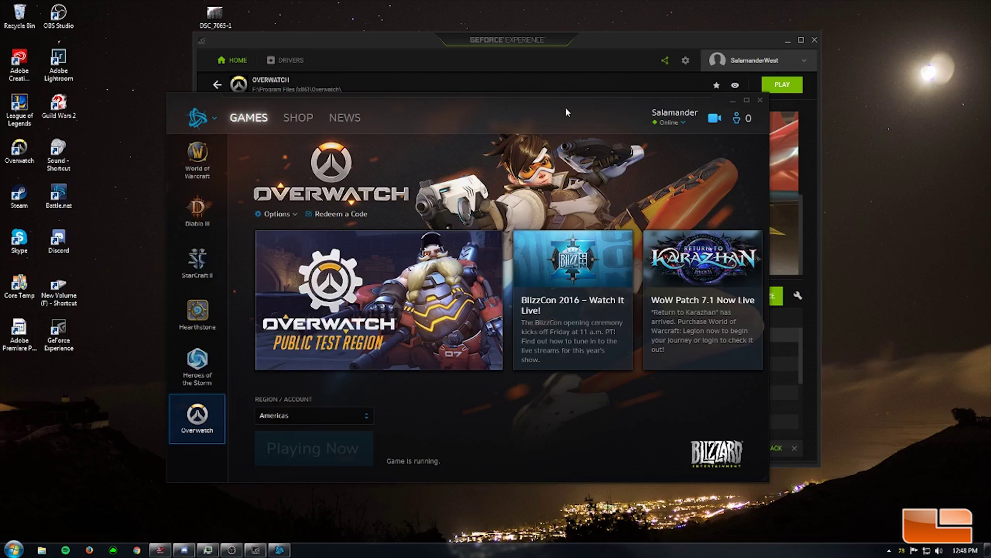
# - Open the GeForce Experience overlay on the desktop and stop and save the running recording
pyautogui.moveTo(571, 105); pyautogui.dragTo(593, 95)
pyautogui.hotkey('alt', 'z')
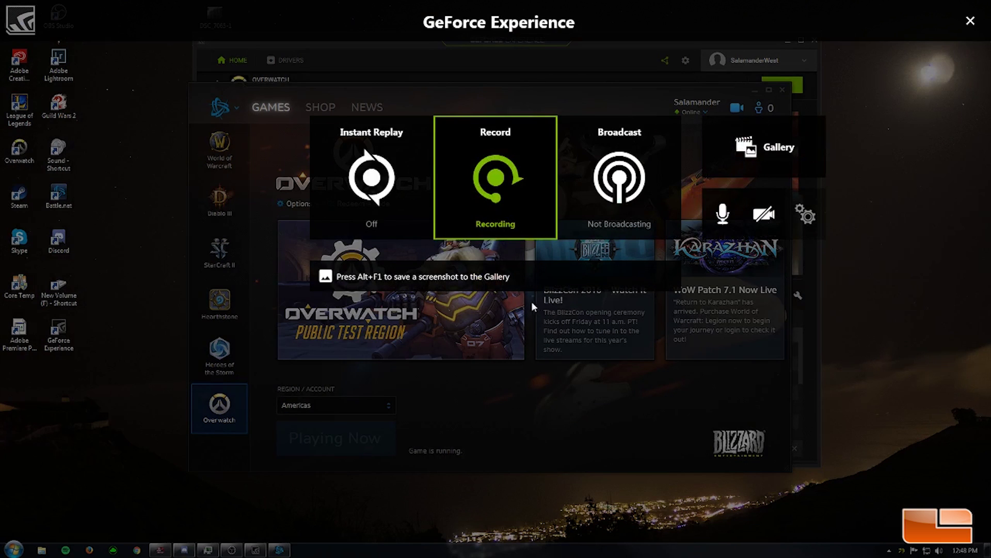
pyautogui.click(508, 231)
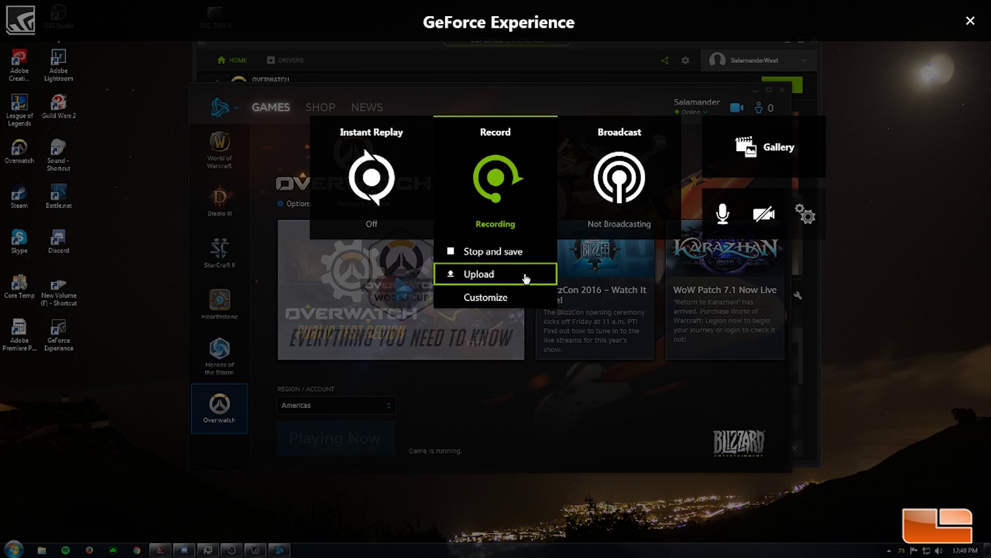
pyautogui.click(512, 259)
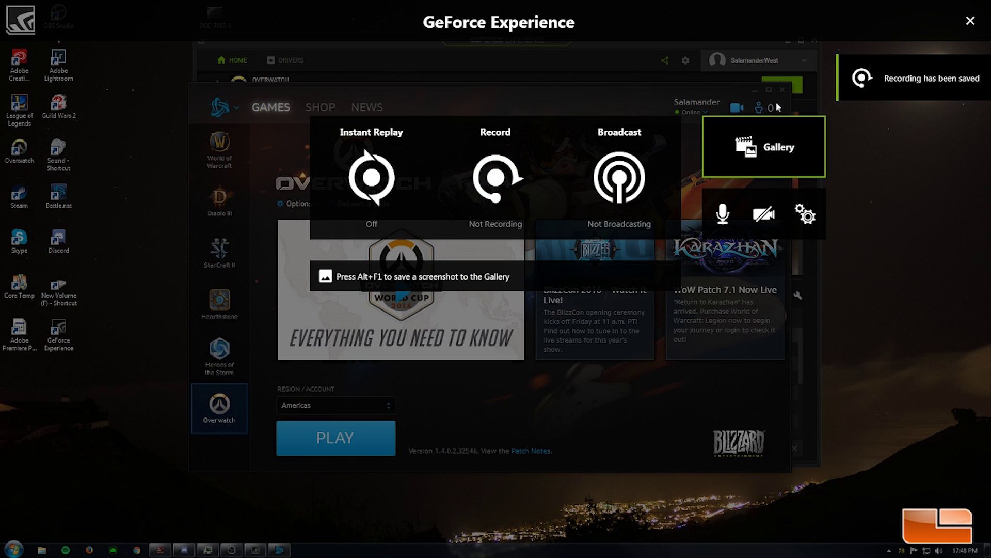
# - View the newest desktop recording in the overlay's Gallery and return to the main overlay
pyautogui.click(796, 136)
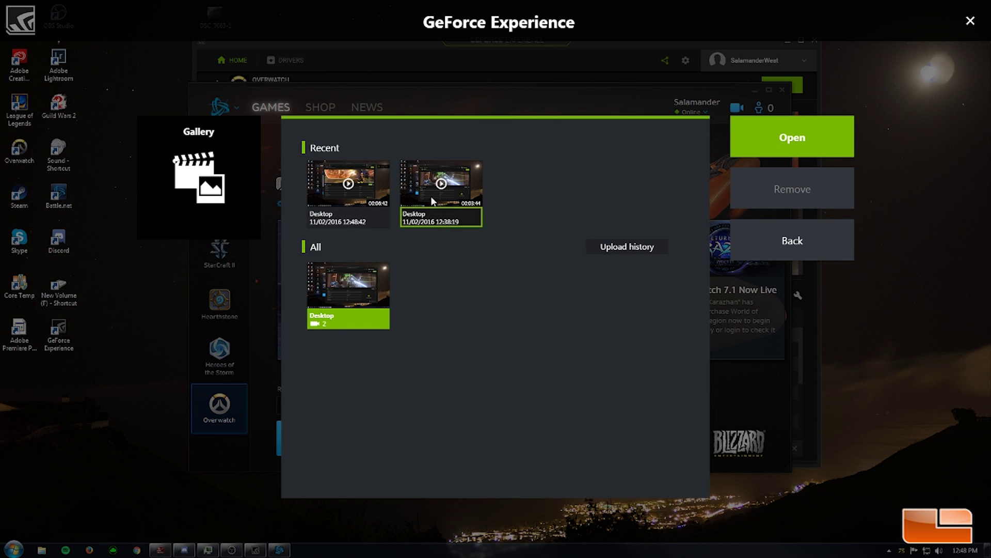
pyautogui.click(318, 216)
pyautogui.click(356, 206)
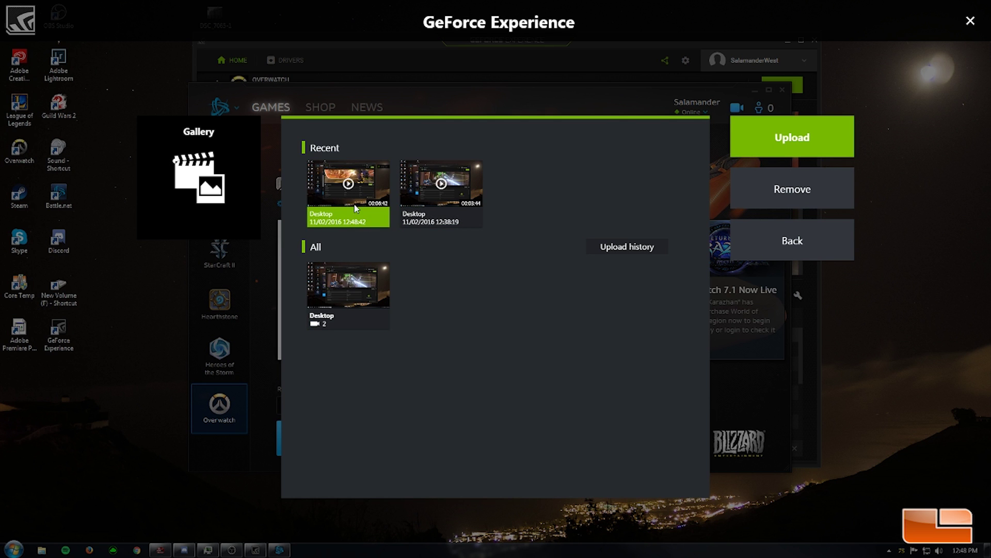
pyautogui.click(802, 243)
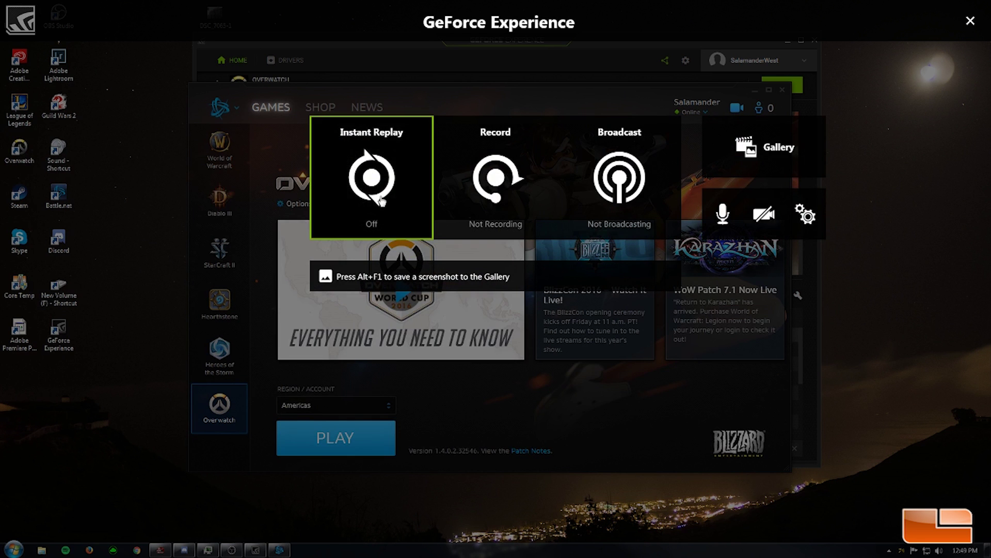
# - Turn Instant Replay on and off again in the overlay
pyautogui.click(364, 215)
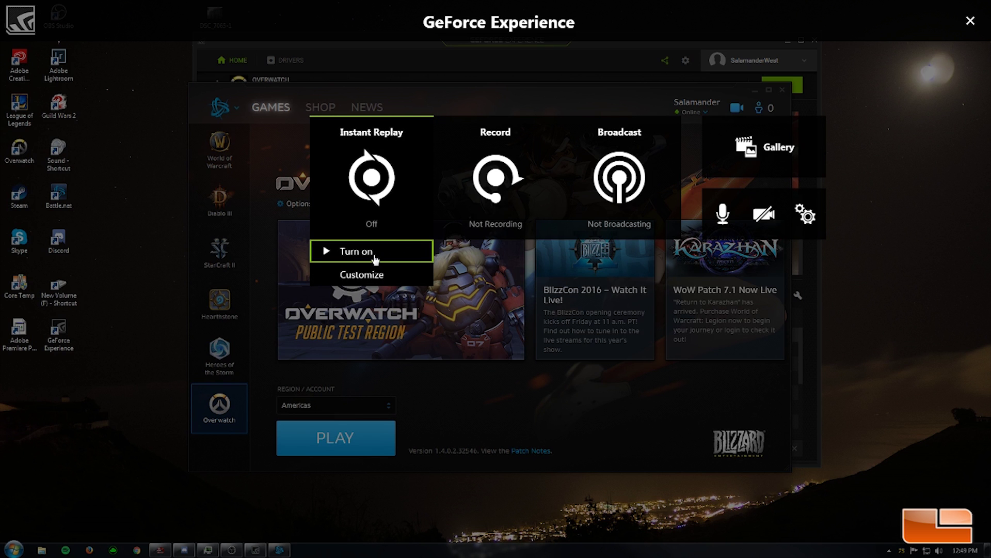
pyautogui.click(373, 257)
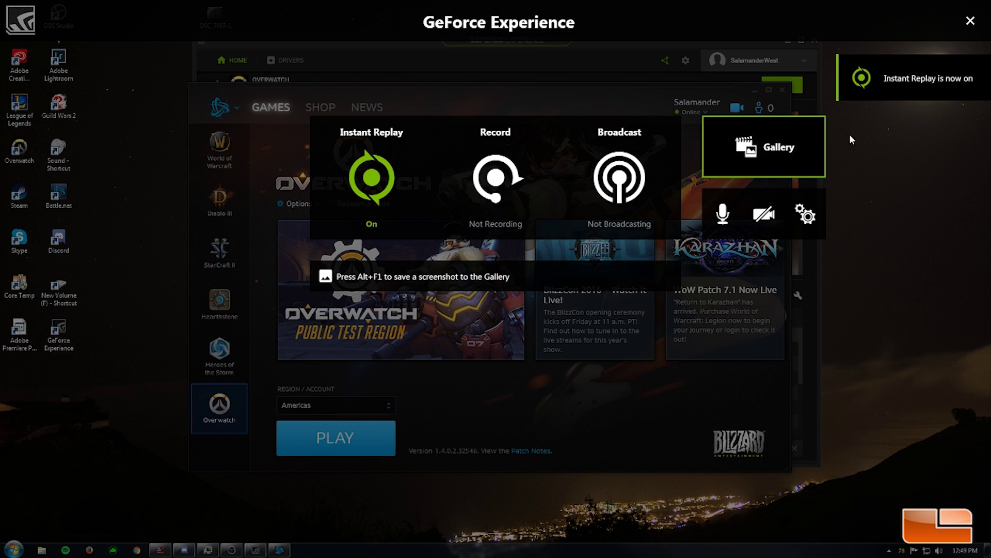
pyautogui.click(350, 219)
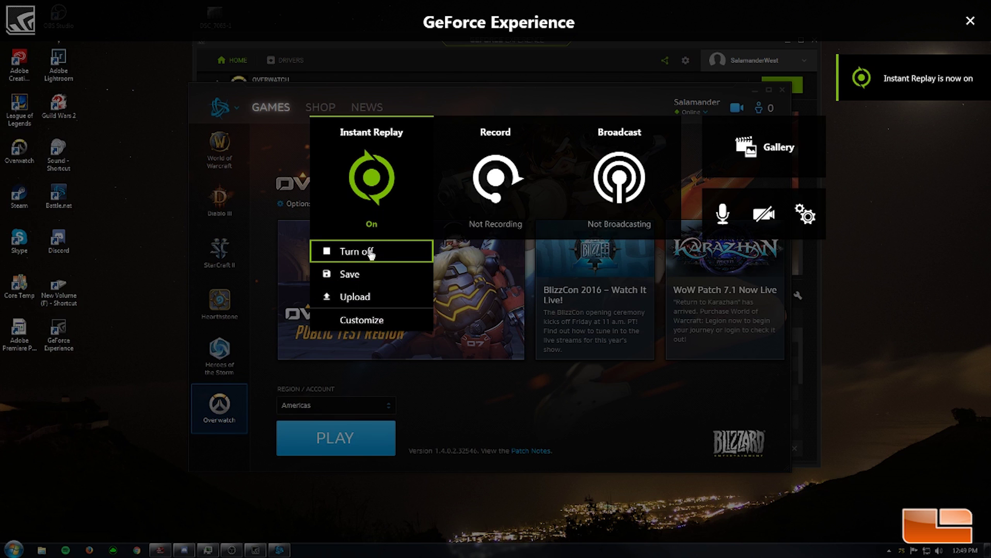
pyautogui.click(384, 254)
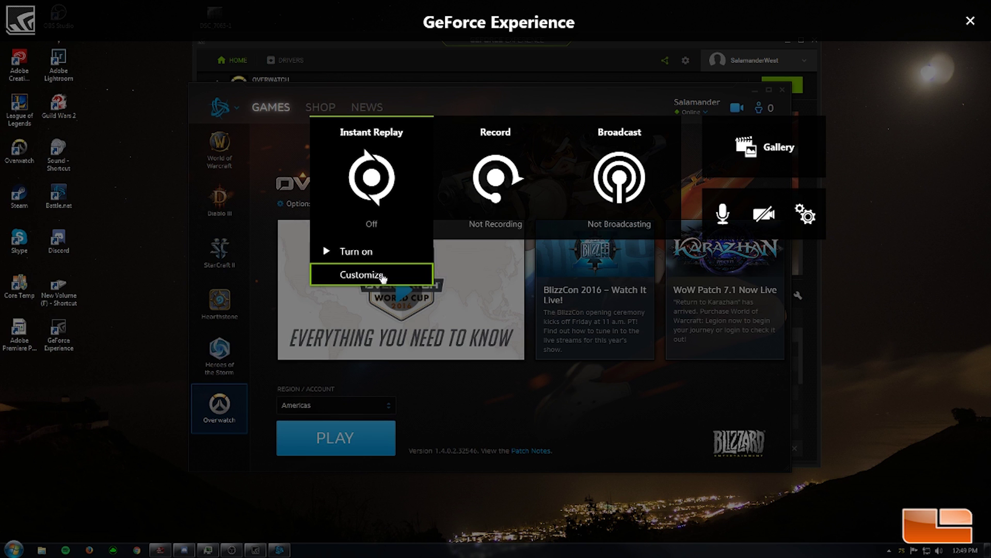
# - Review the Instant Replay customization settings, turn Instant Replay on and close the overlay
pyautogui.click(383, 276)
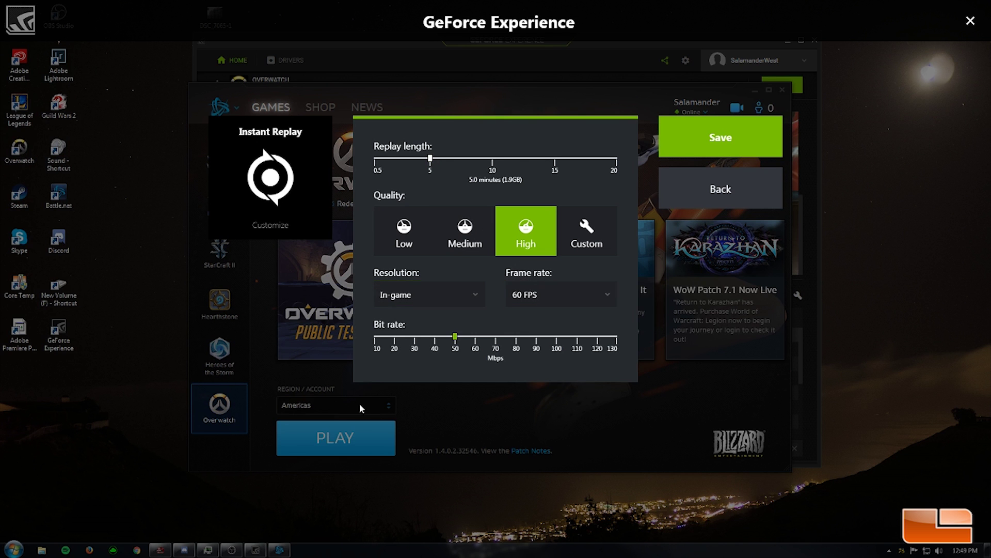
pyautogui.click(739, 186)
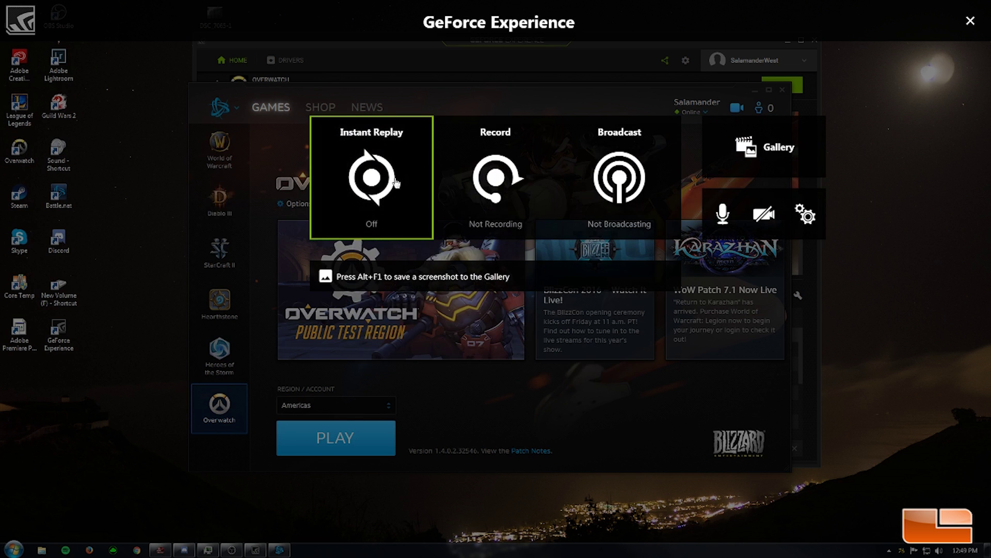
pyautogui.click(395, 184)
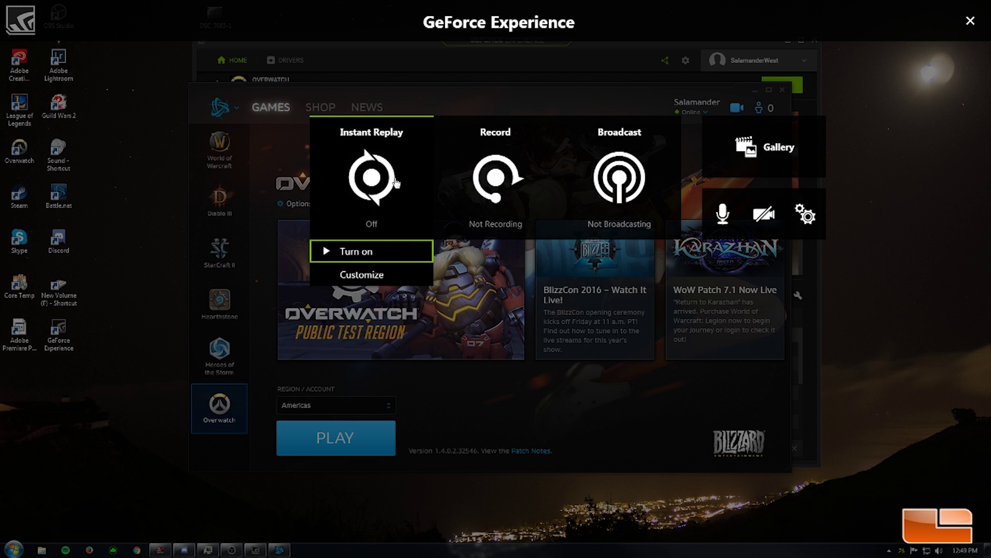
pyautogui.click(389, 259)
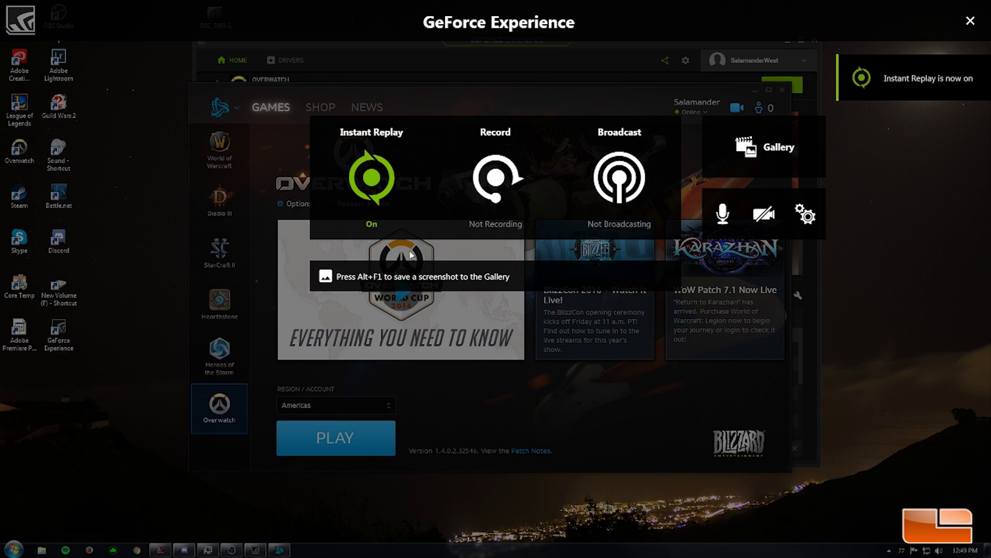
pyautogui.click(964, 24)
# - Move the Battle.net window aside and bring the GeForce Experience window with the Overwatch settings list to the front
pyautogui.moveTo(445, 98); pyautogui.dragTo(529, 96)
pyautogui.moveTo(416, 37); pyautogui.dragTo(374, 46)
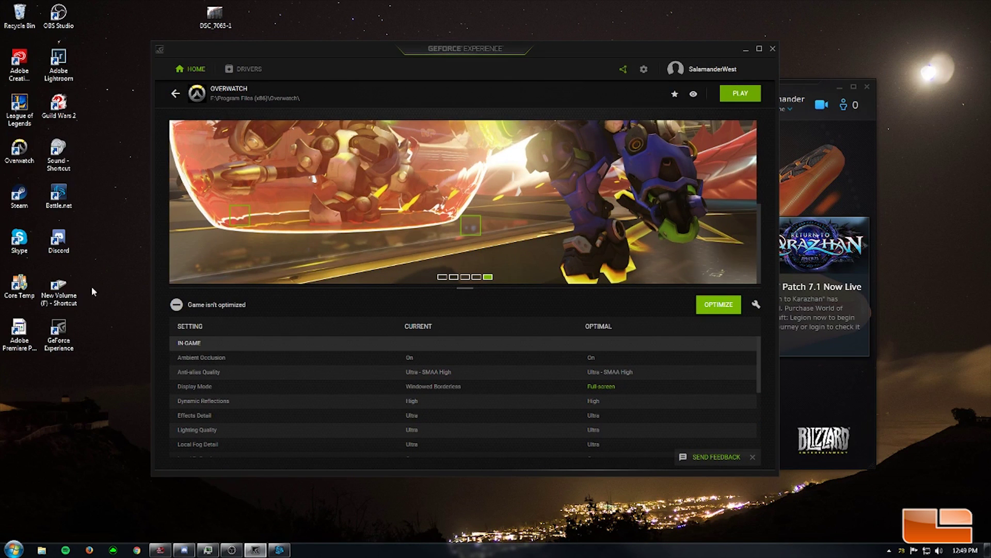
pyautogui.scroll(-1, 555, 160)
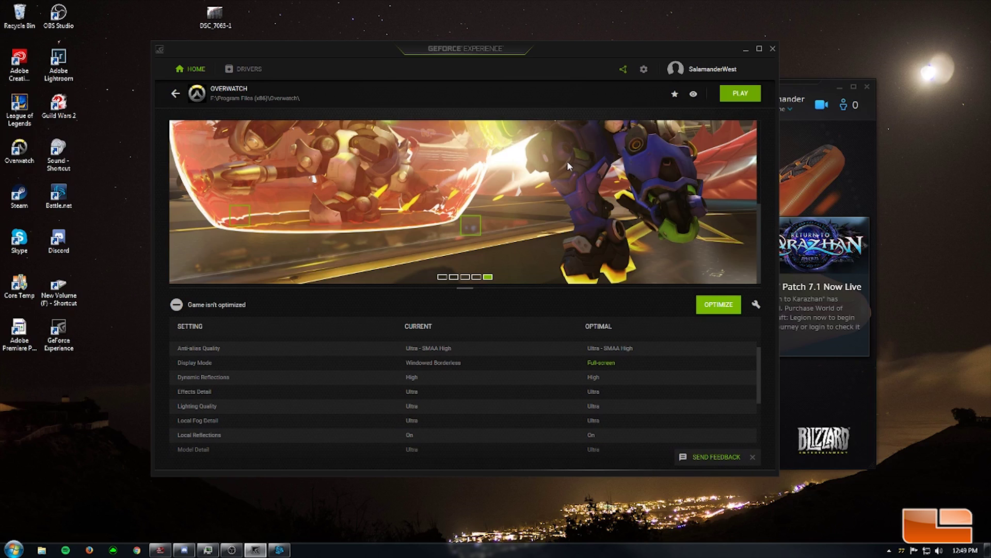
# - Check the Instant Replay options in the overlay, close it and reposition the GeForce Experience window
pyautogui.hotkey('alt', 'z')
pyautogui.click(372, 181)
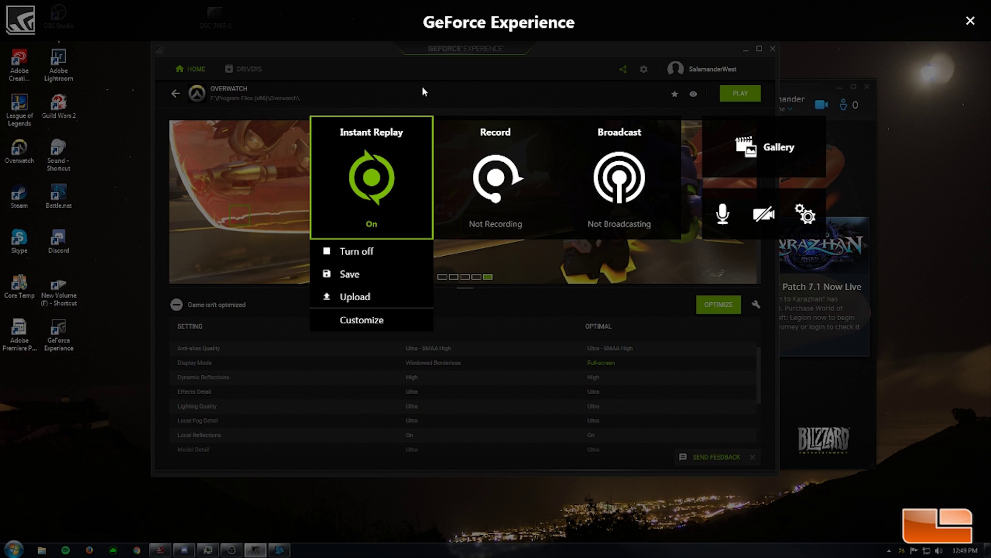
pyautogui.click(423, 71)
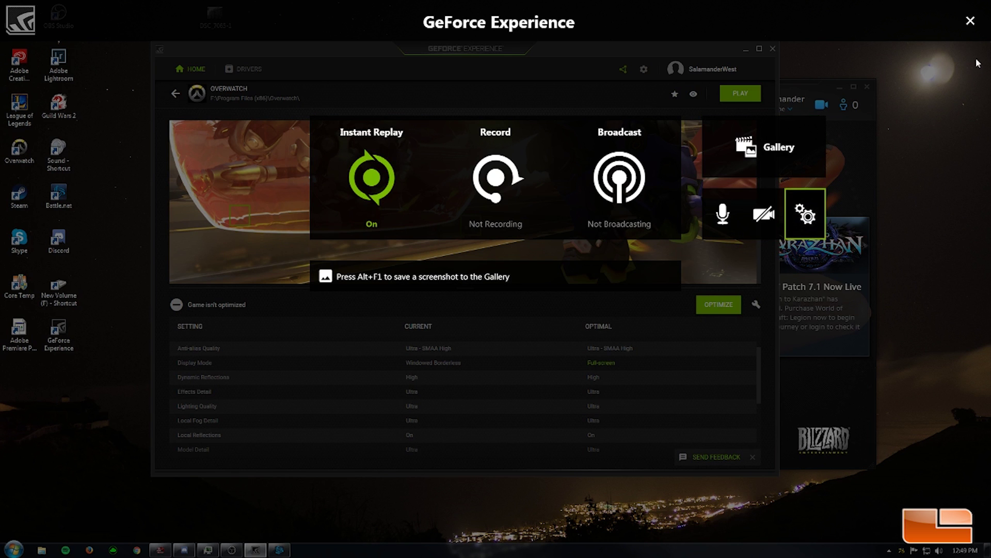
pyautogui.click(971, 21)
pyautogui.moveTo(364, 45); pyautogui.dragTo(410, 60)
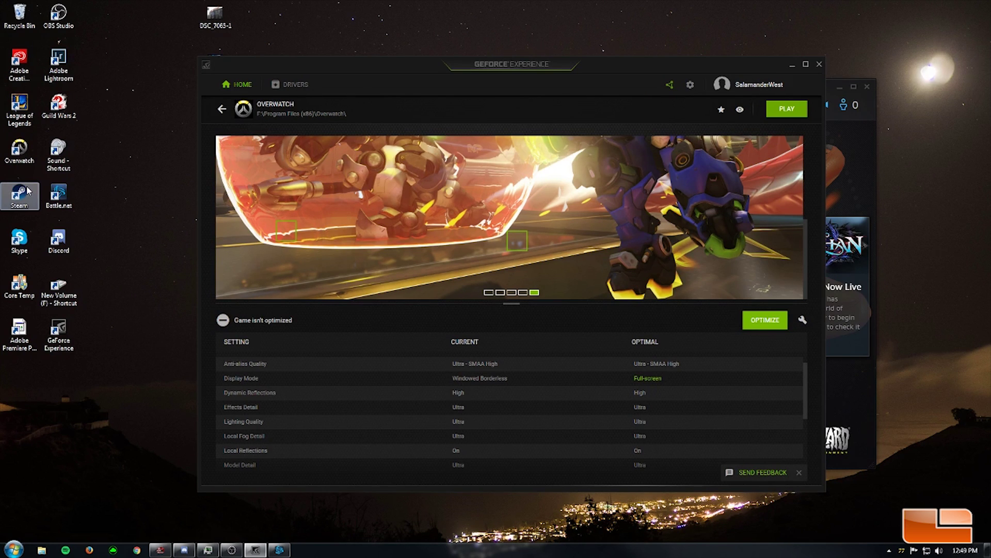
# - Open Steam, look through the game library and launch Counter-Strike: Global Offensive
pyautogui.doubleClick(28, 202)
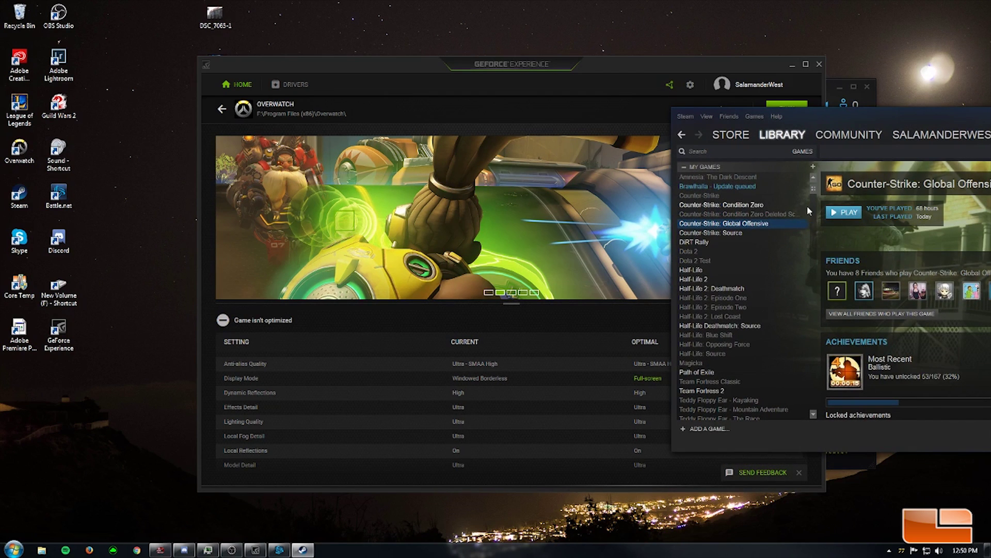
pyautogui.scroll(-4, 793, 400)
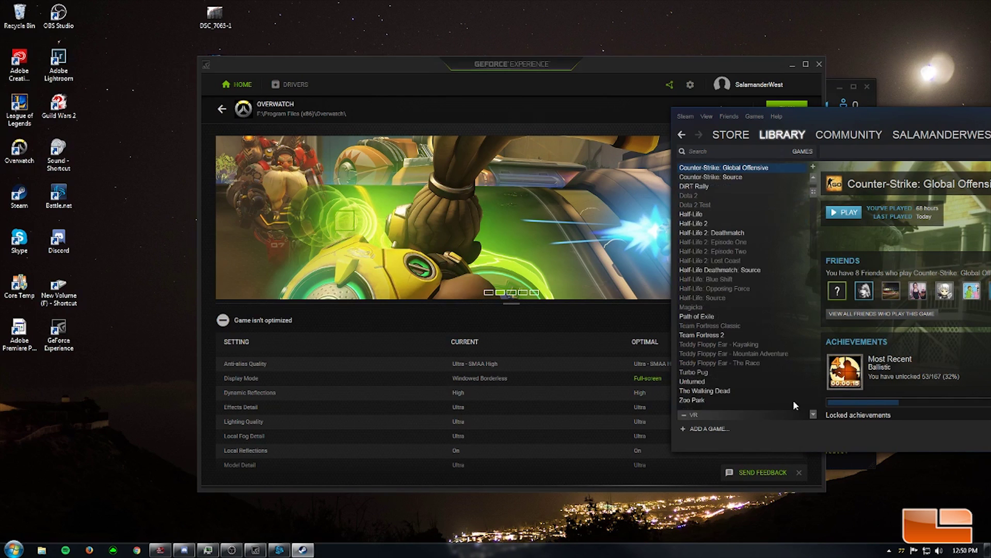
pyautogui.scroll(3, 793, 405)
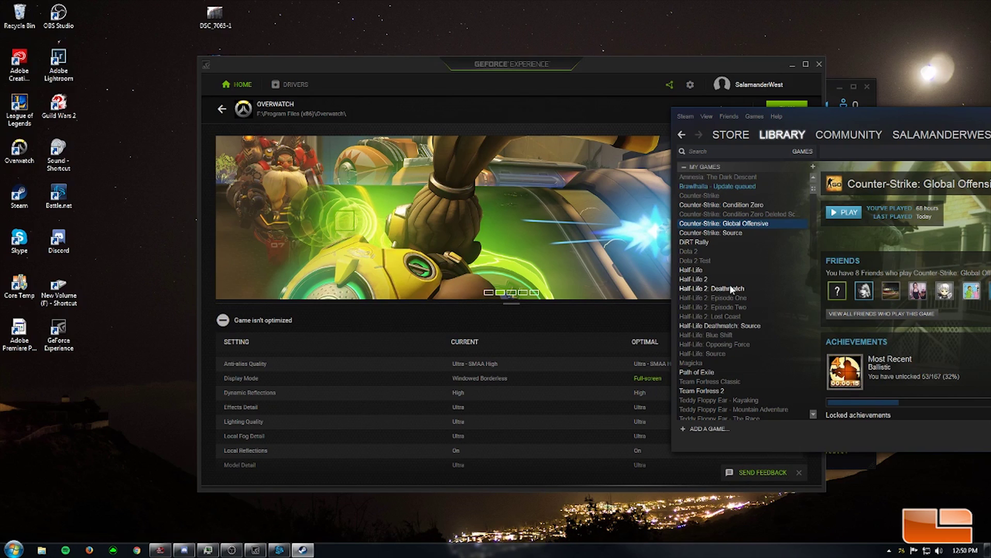
pyautogui.click(842, 213)
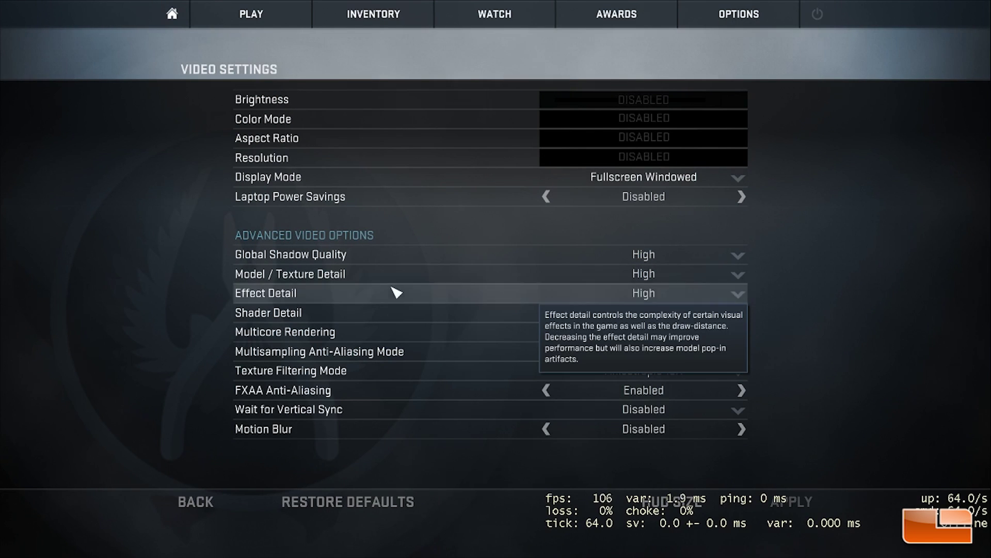
# - Leave the video settings and start searching for a Deathmatch game on the Reserves Group maps
pyautogui.click(181, 23)
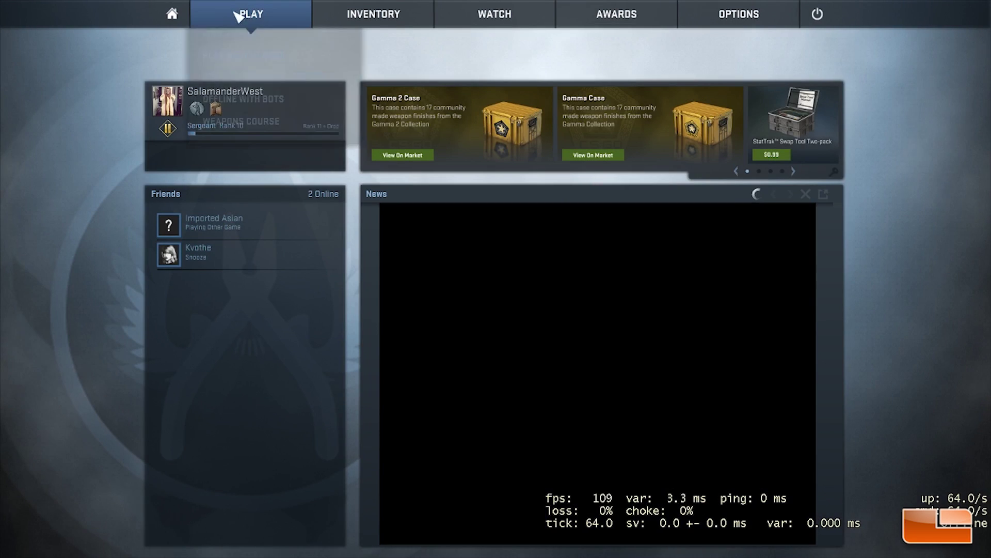
pyautogui.moveTo(251, 15)
pyautogui.click(245, 49)
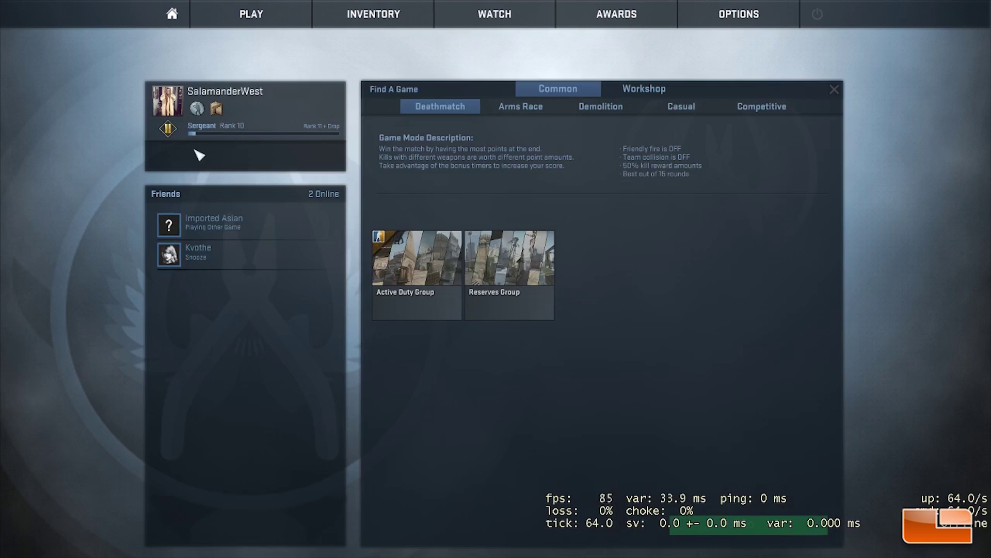
pyautogui.click(532, 306)
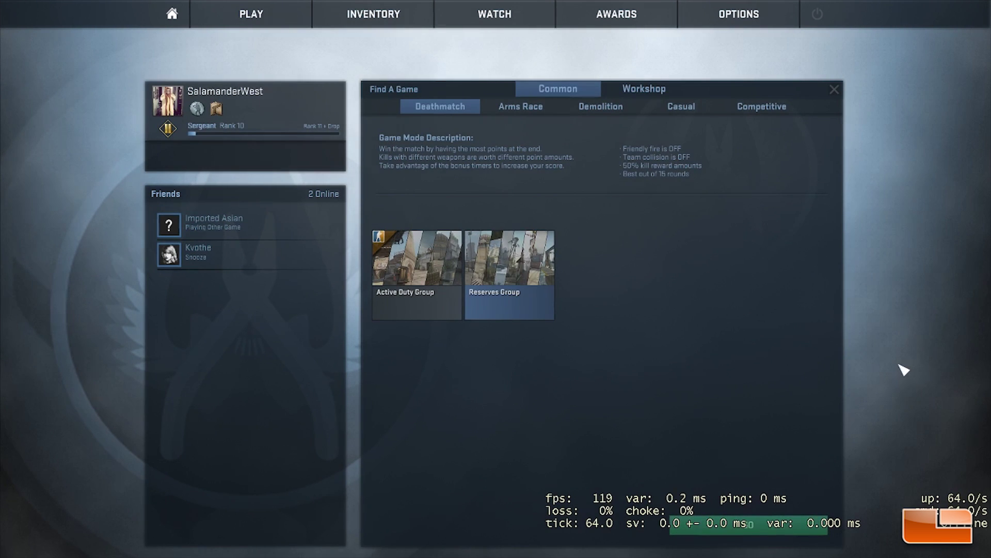
pyautogui.click(749, 525)
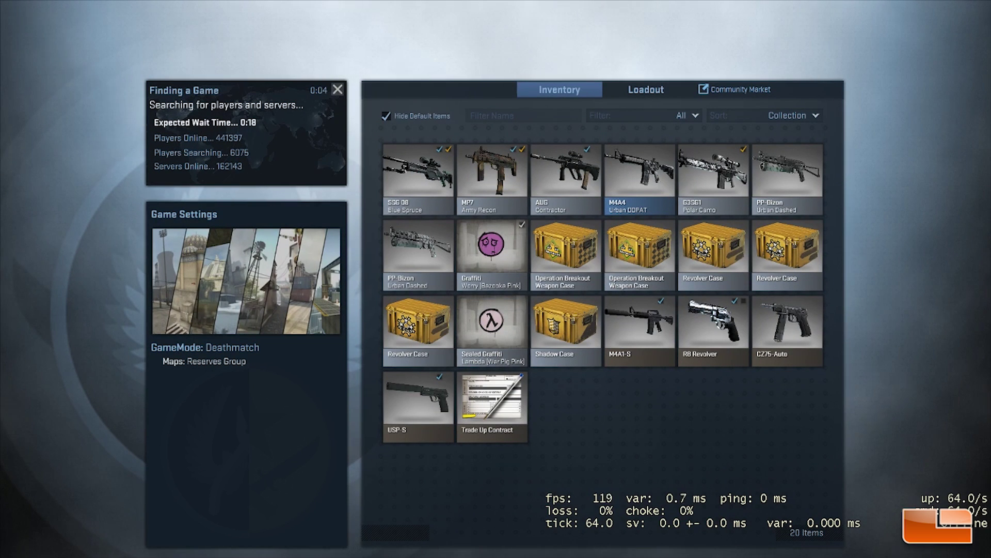
# - Open the GeForce Experience overlay over the match search and turn Instant Replay off
pyautogui.moveTo(698, 339)
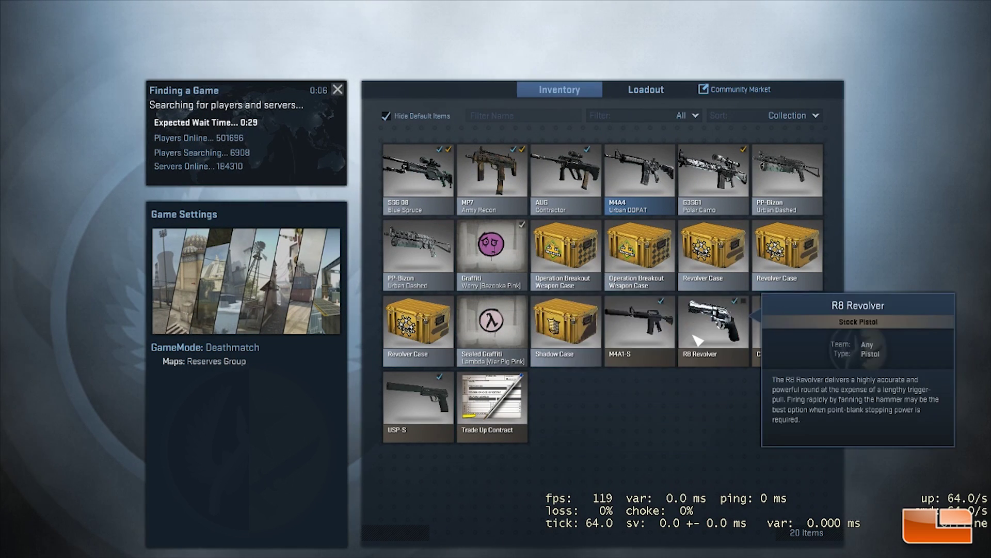
pyautogui.hotkey('alt', 'z')
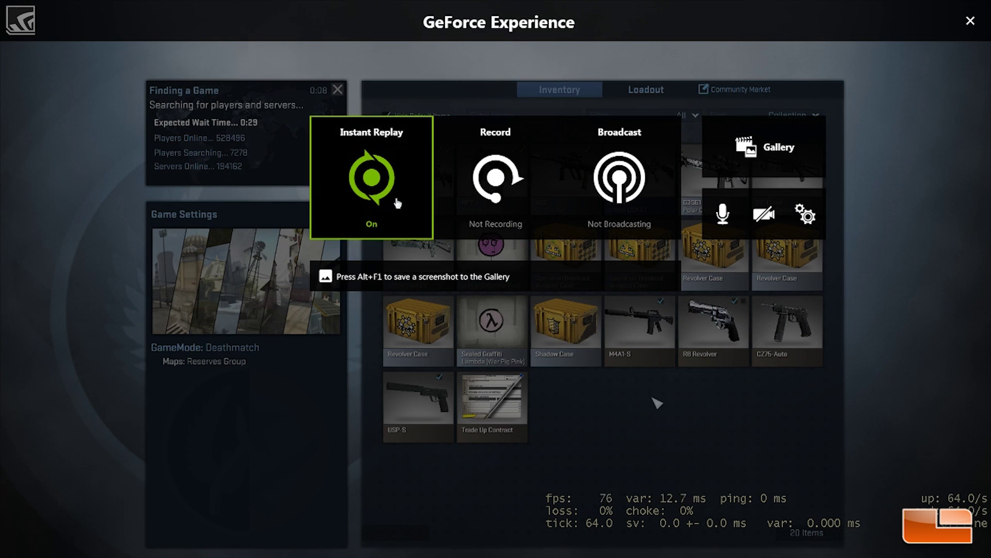
pyautogui.click(397, 203)
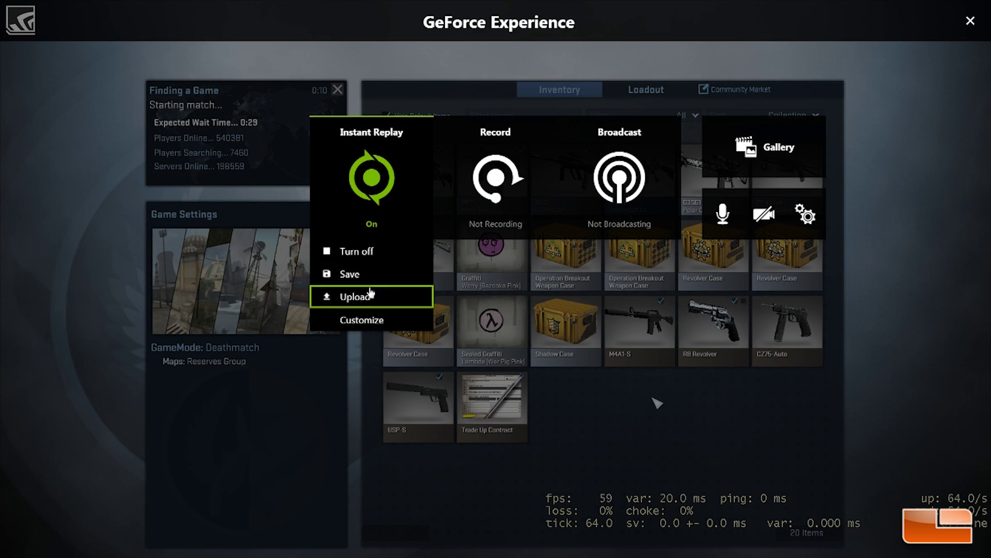
pyautogui.click(369, 253)
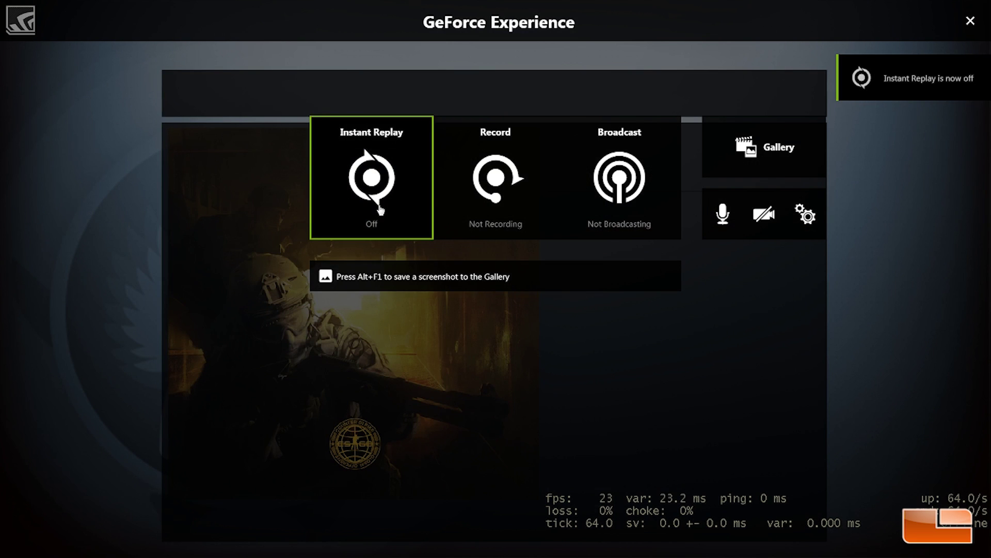
# - Customize Instant Replay with a replay length of 1.0 minutes and save the settings
pyautogui.click(380, 209)
pyautogui.click(376, 276)
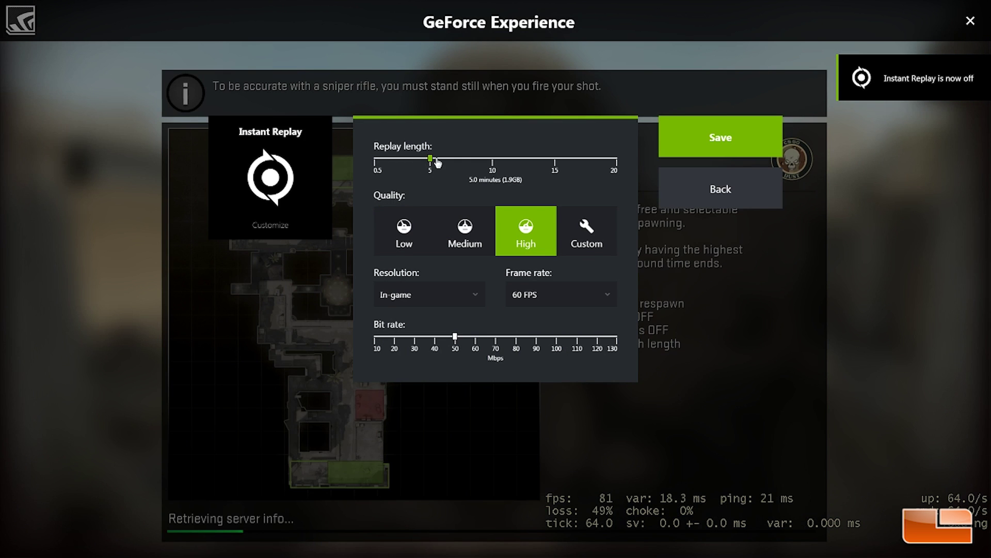
pyautogui.moveTo(438, 163); pyautogui.dragTo(381, 163)
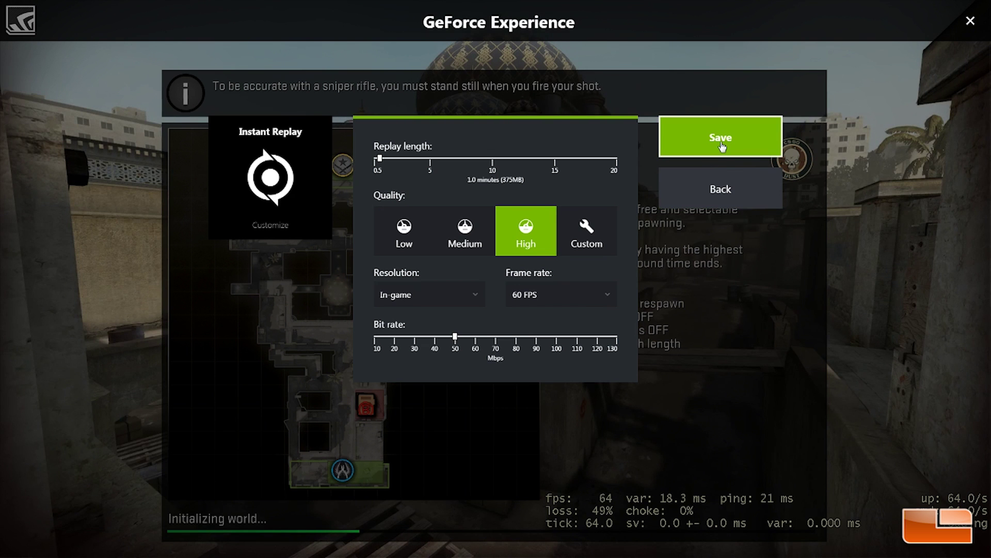
pyautogui.click(722, 148)
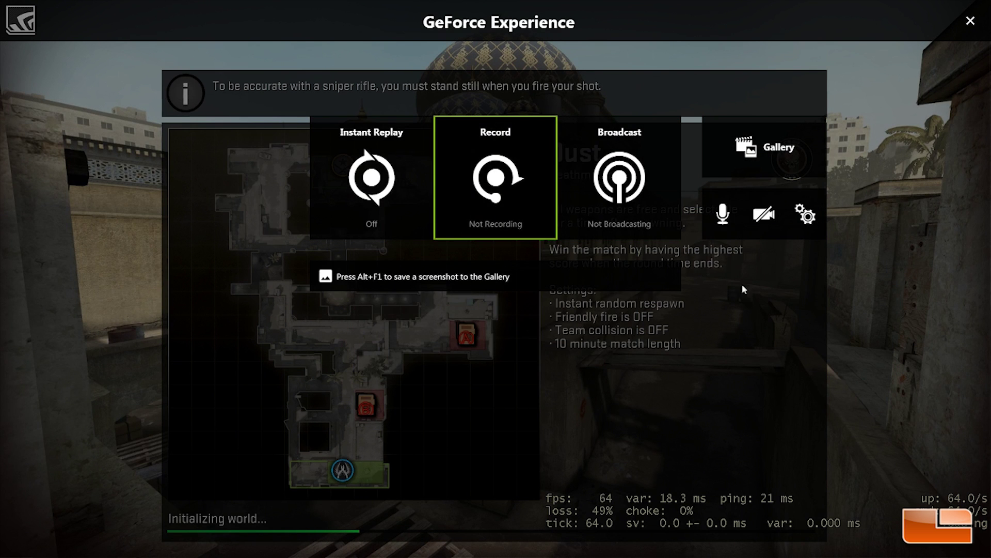
# - Turn Instant Replay back on and close the overlay
pyautogui.click(371, 220)
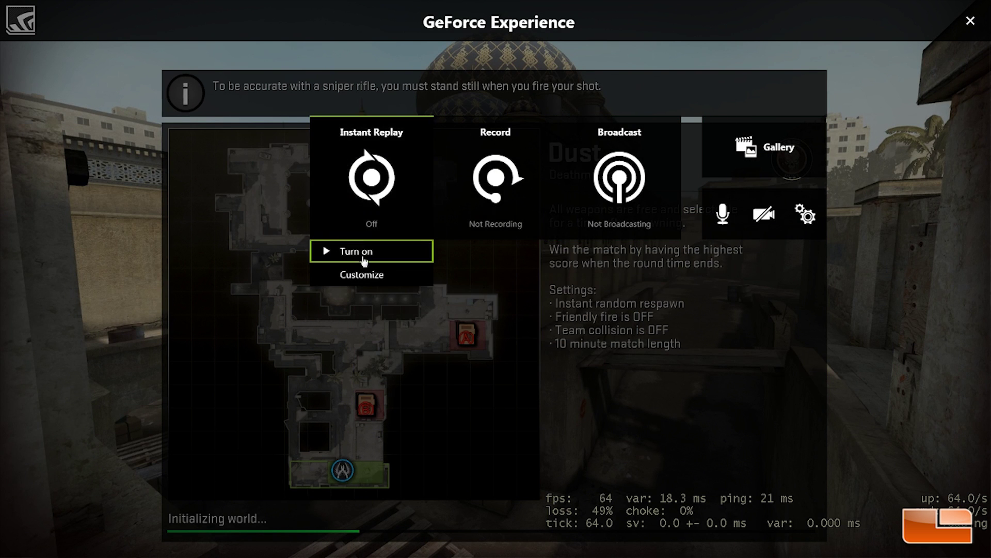
pyautogui.click(364, 259)
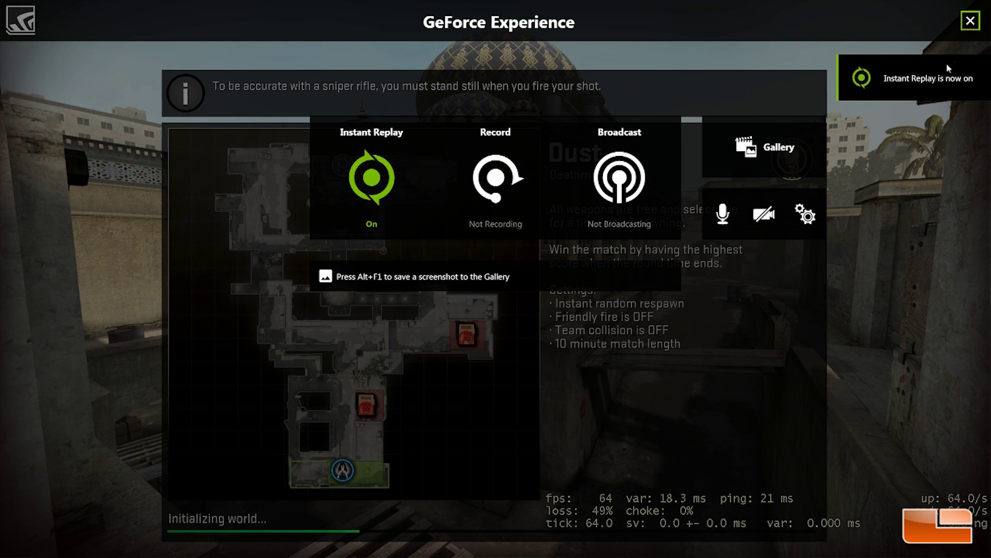
pyautogui.hotkey('alt', 'z')
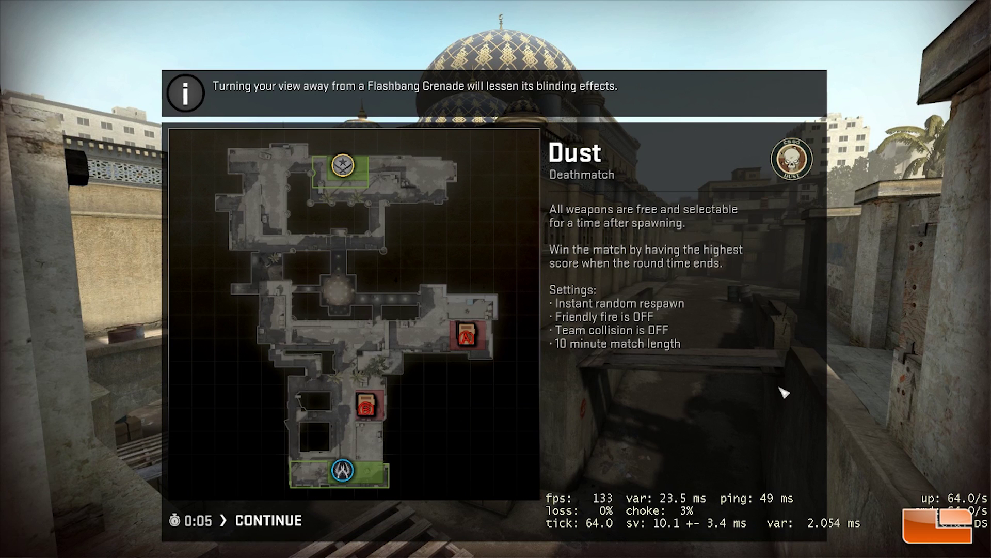
# - Continue into the Dust Deathmatch game, dismiss the server's message of the day and join the Terrorists
pyautogui.click(279, 520)
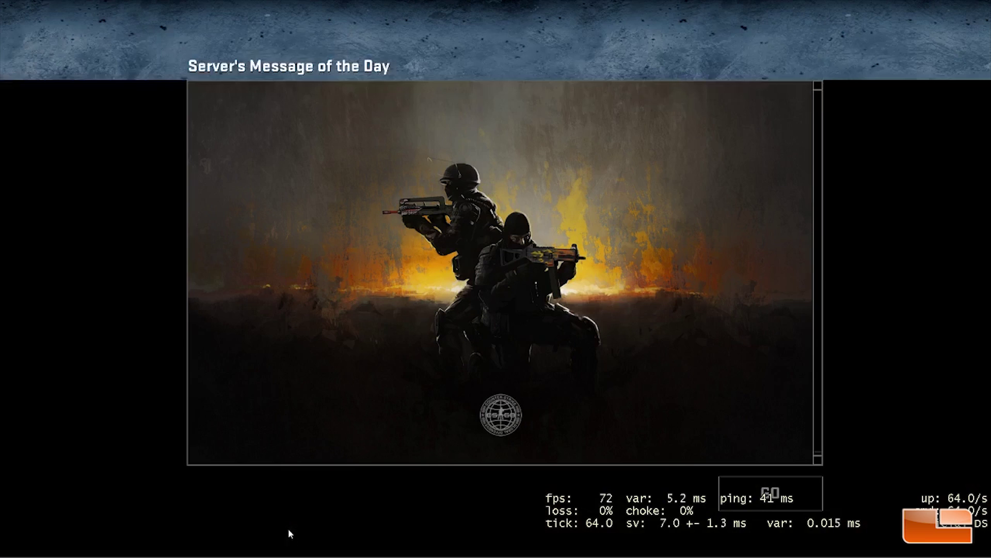
pyautogui.click(796, 487)
pyautogui.click(694, 403)
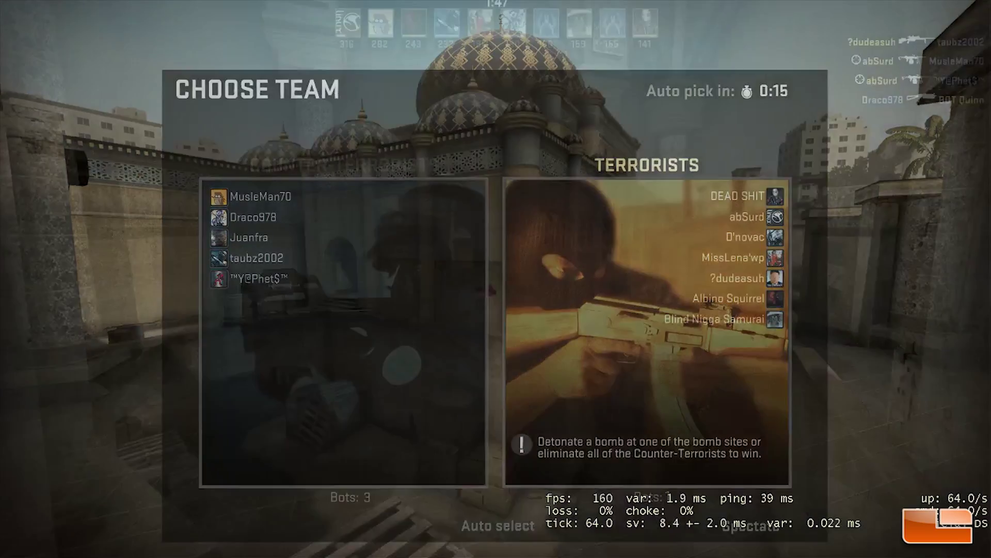
# - Choose the AWP from the rifles in the buy menu
pyautogui.press('b')
pyautogui.click(407, 378)
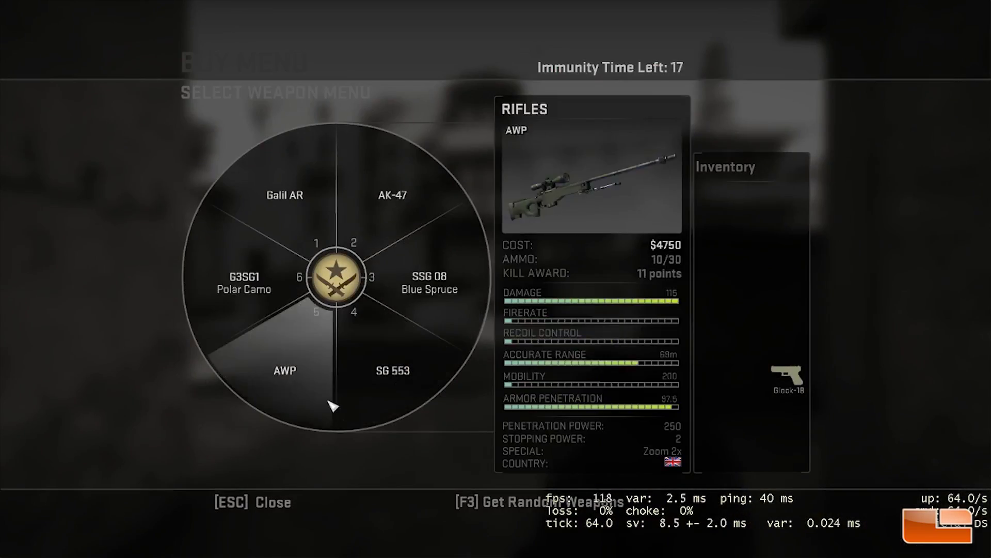
pyautogui.click(332, 404)
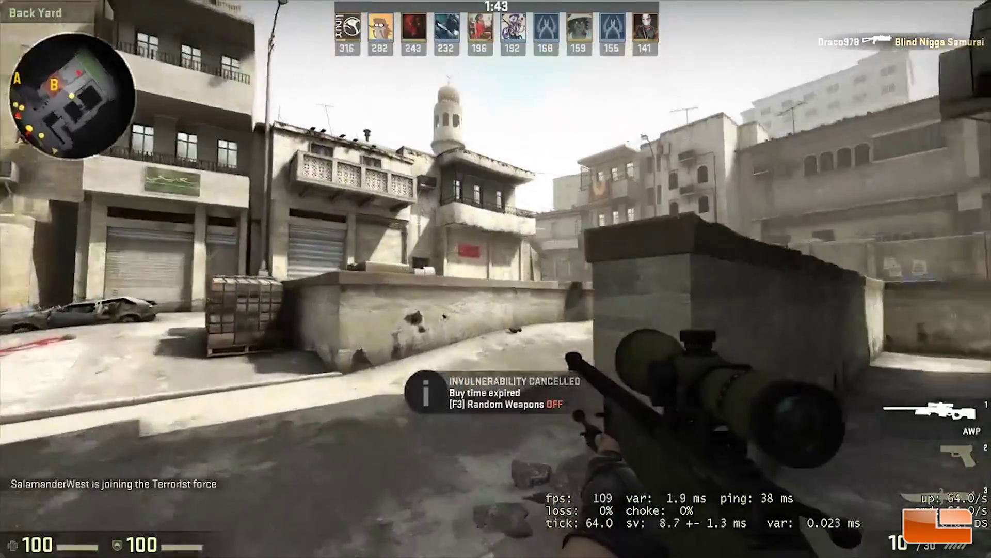
# - Test the AWP's scope and advance from the Back Yard to the palace's back entrance
pyautogui.rightClick(496, 279)
pyautogui.rightClick(496, 279)
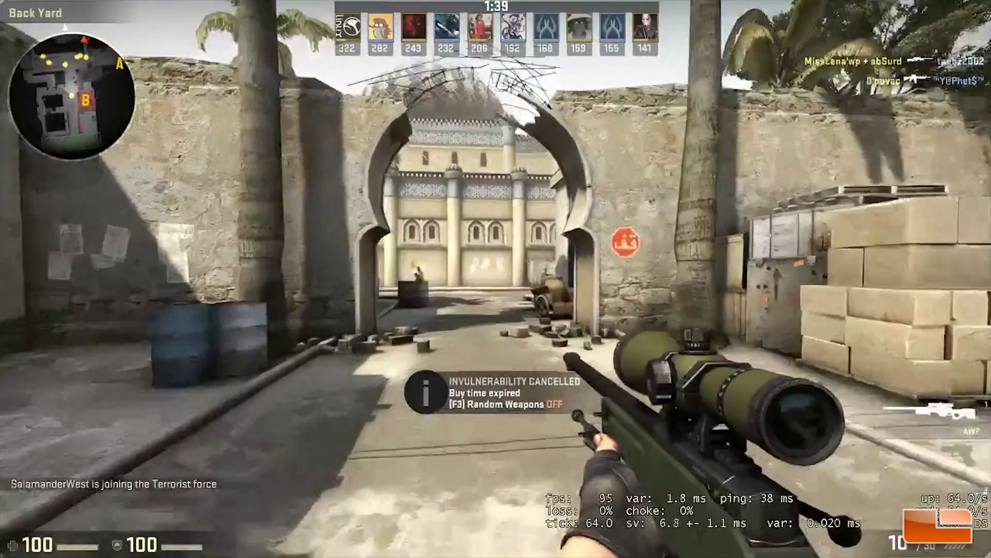
pyautogui.press('w')
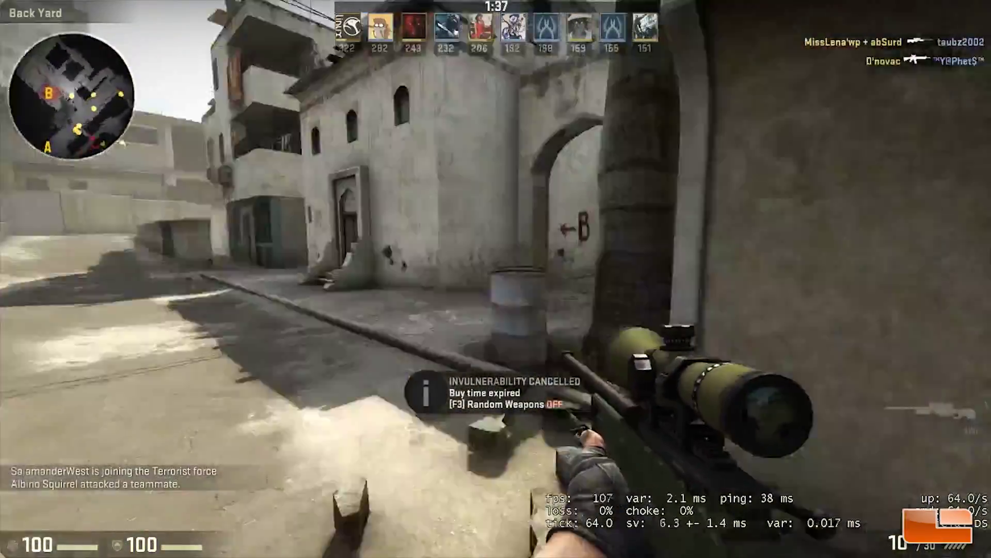
pyautogui.press('w')
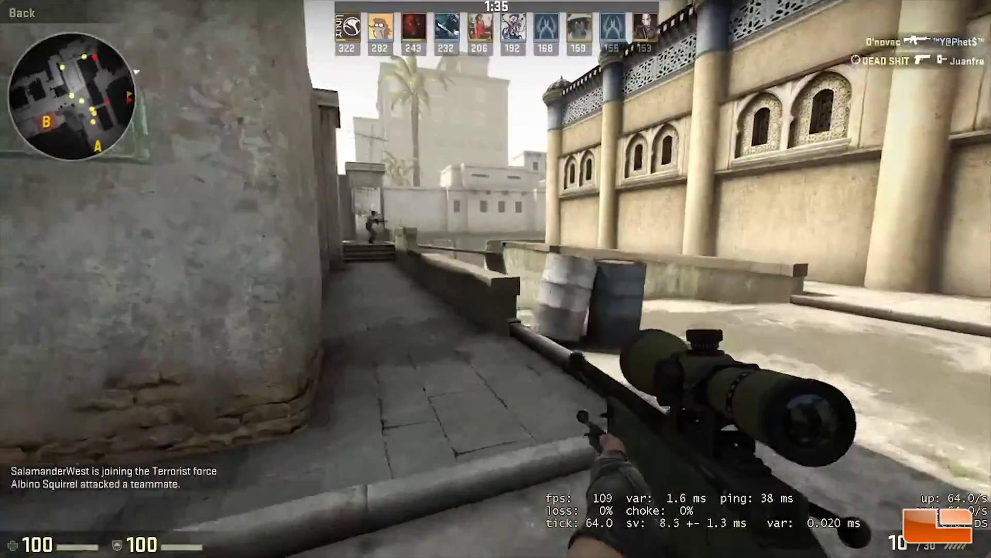
pyautogui.press('w')
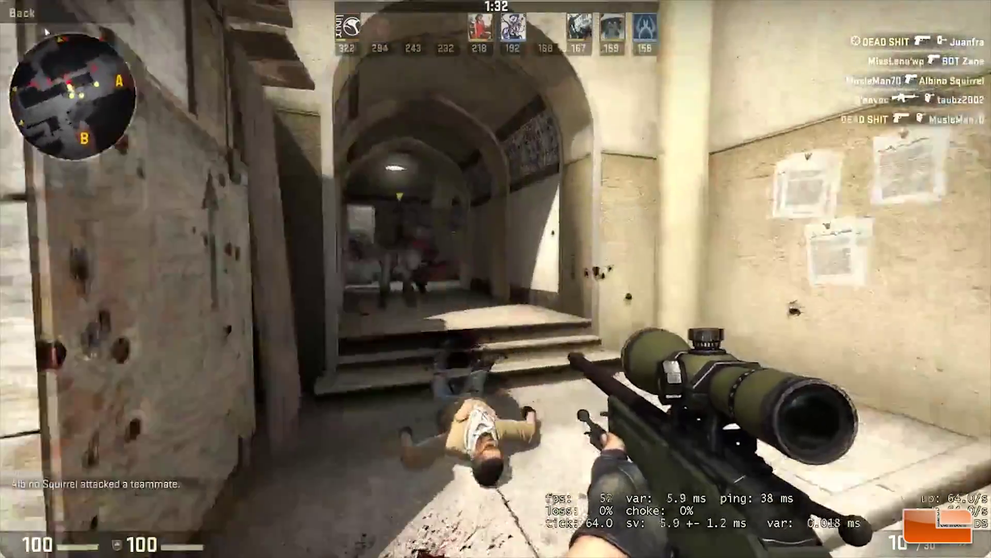
# - Fight through the palace interior with the scoped AWP and the pistol until the match ends
pyautogui.rightClick(496, 279)
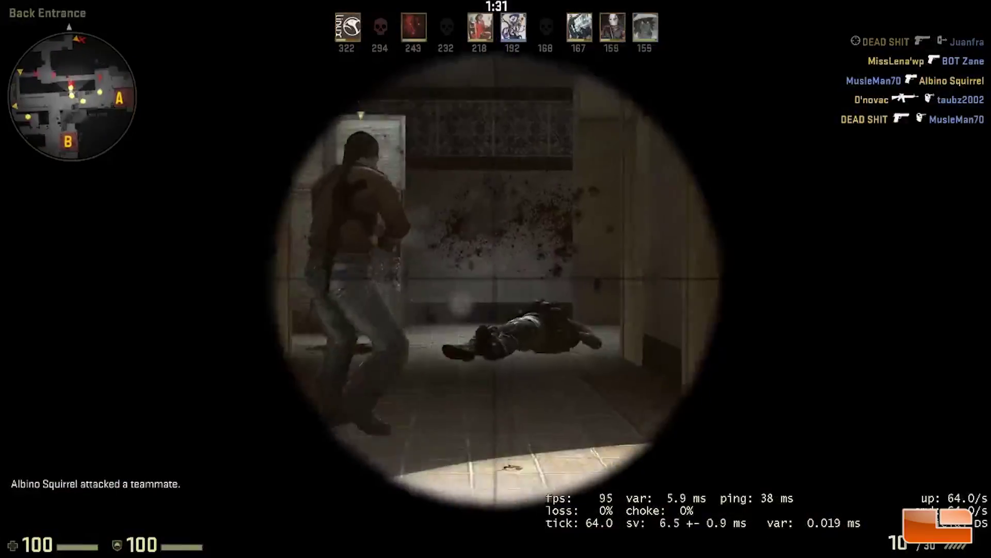
pyautogui.click(496, 279)
pyautogui.press('w')
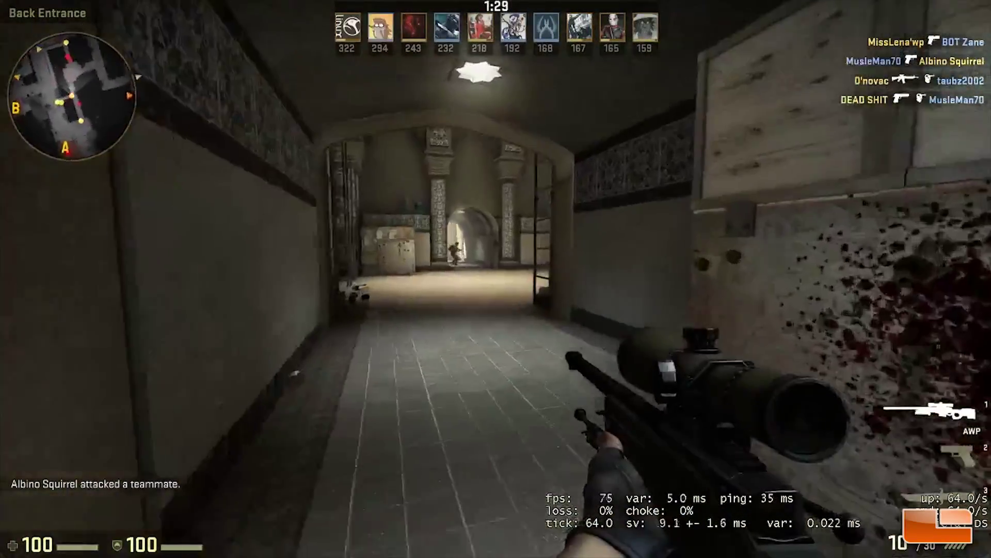
pyautogui.rightClick(496, 279)
pyautogui.press('2')
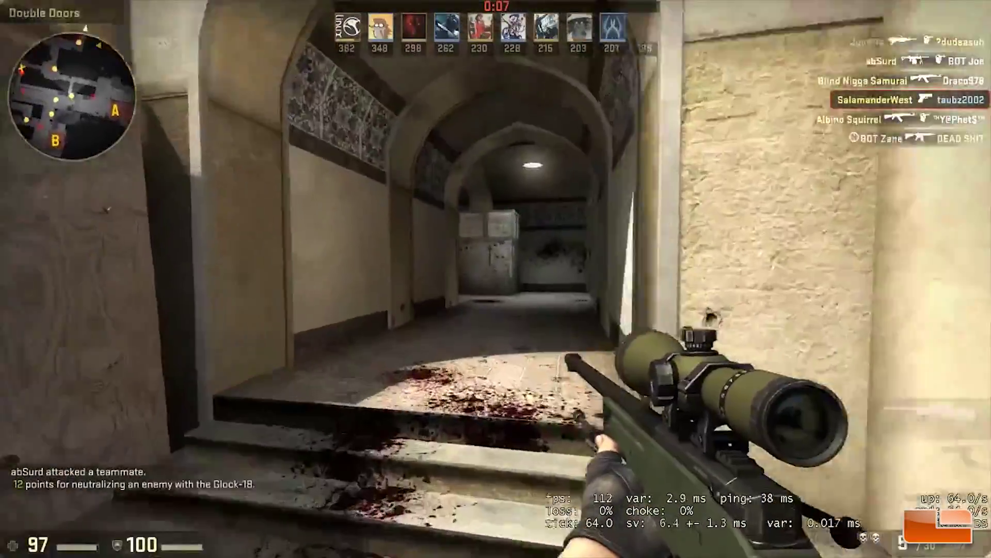
pyautogui.press('w')
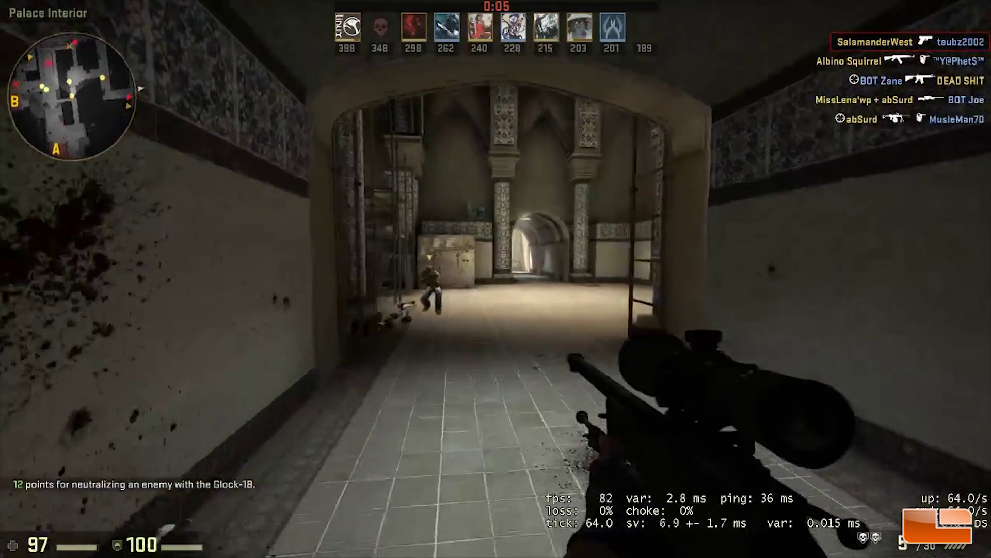
pyautogui.rightClick(495, 279)
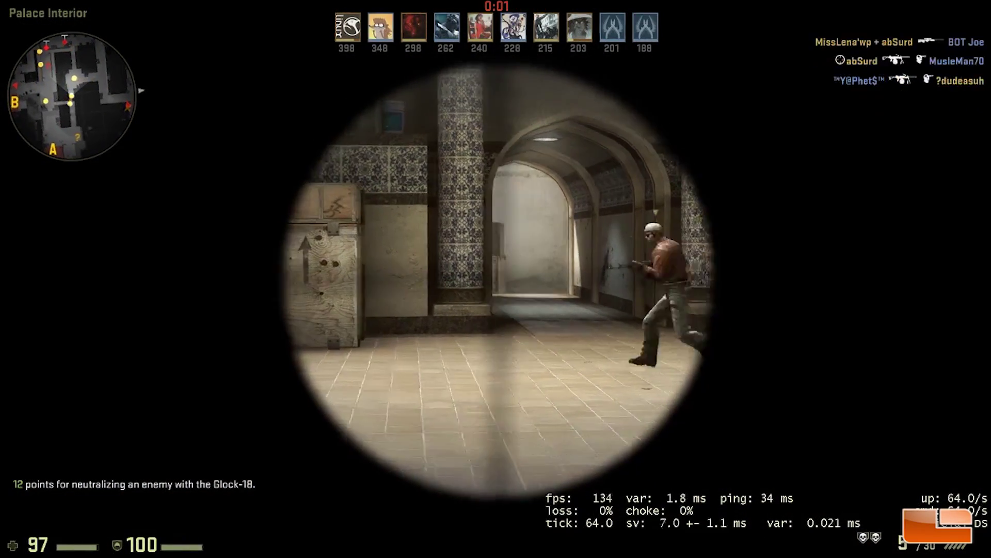
pyautogui.rightClick(496, 278)
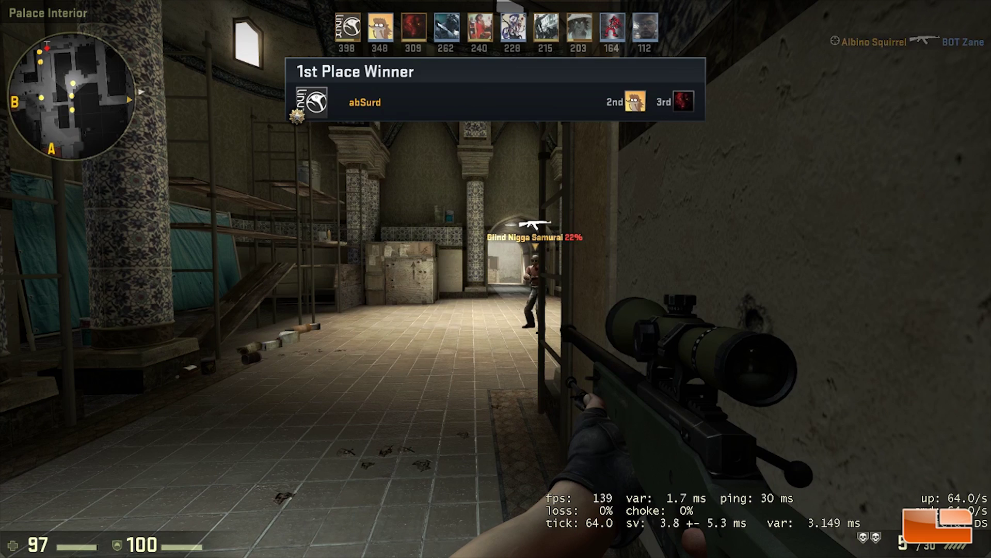
# - Leave the finished Deathmatch game and return to the main menu
pyautogui.press('Escape')
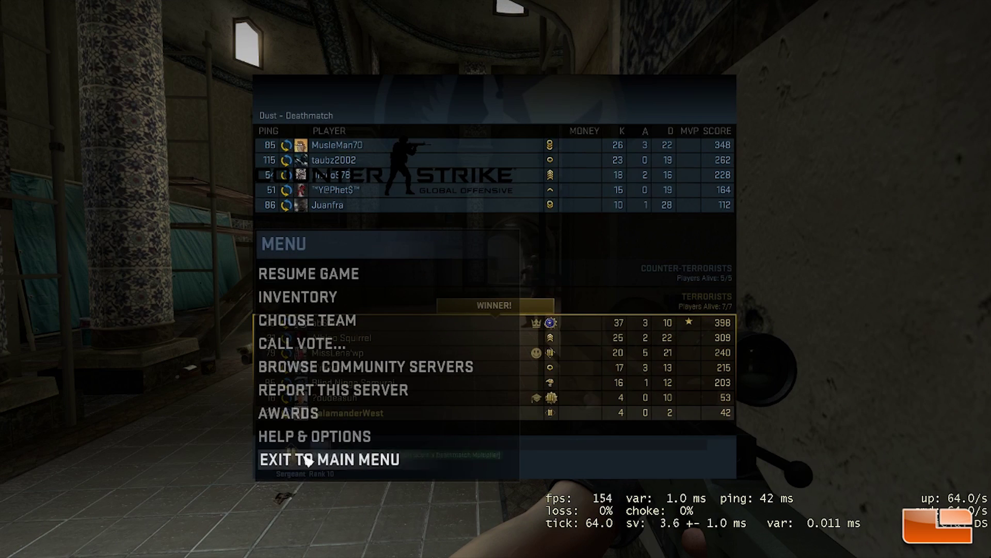
pyautogui.click(305, 459)
pyautogui.click(549, 345)
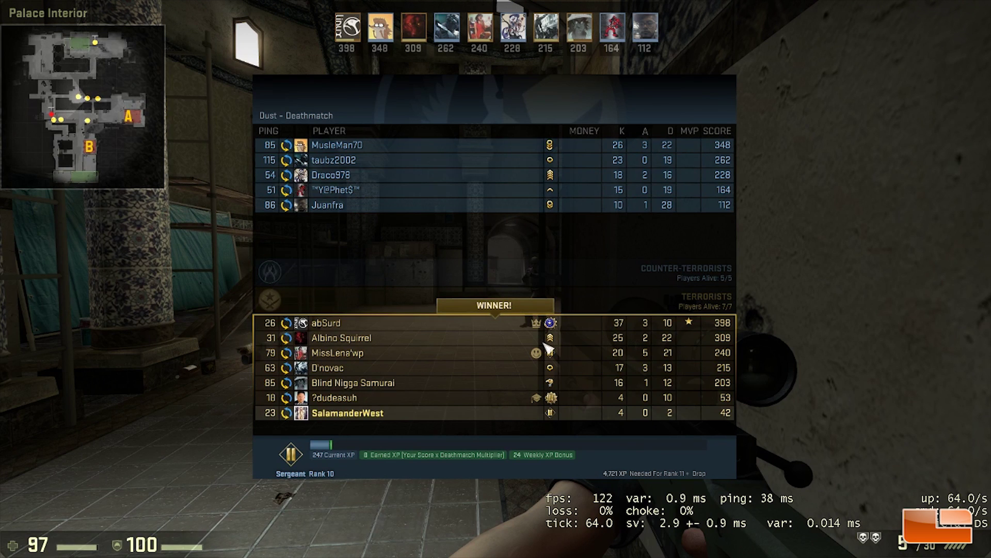
# - Open the GeForce Experience overlay and save the Instant Replay clip of the match
pyautogui.hotkey('alt', 'z')
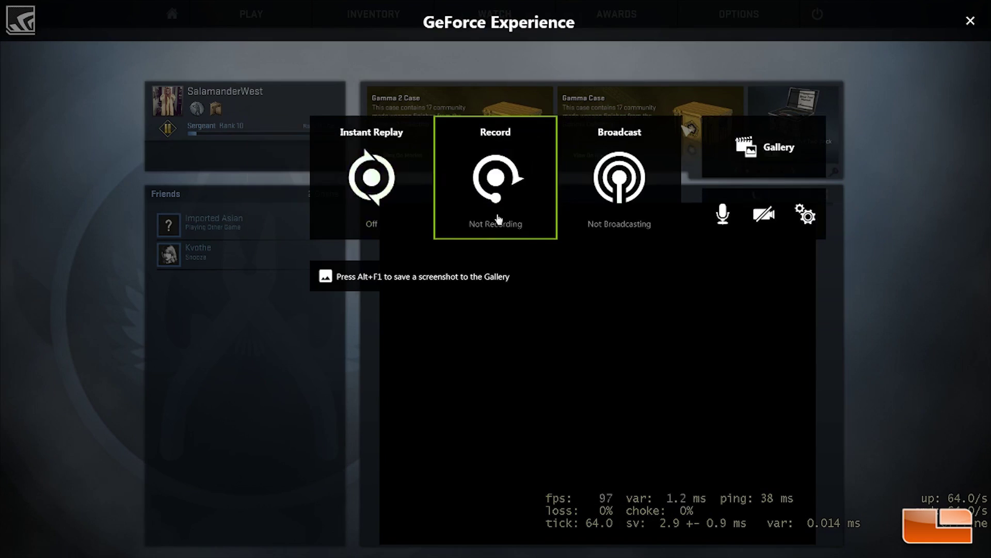
pyautogui.hotkey('alt', 'shift', 'F10')
pyautogui.click(363, 196)
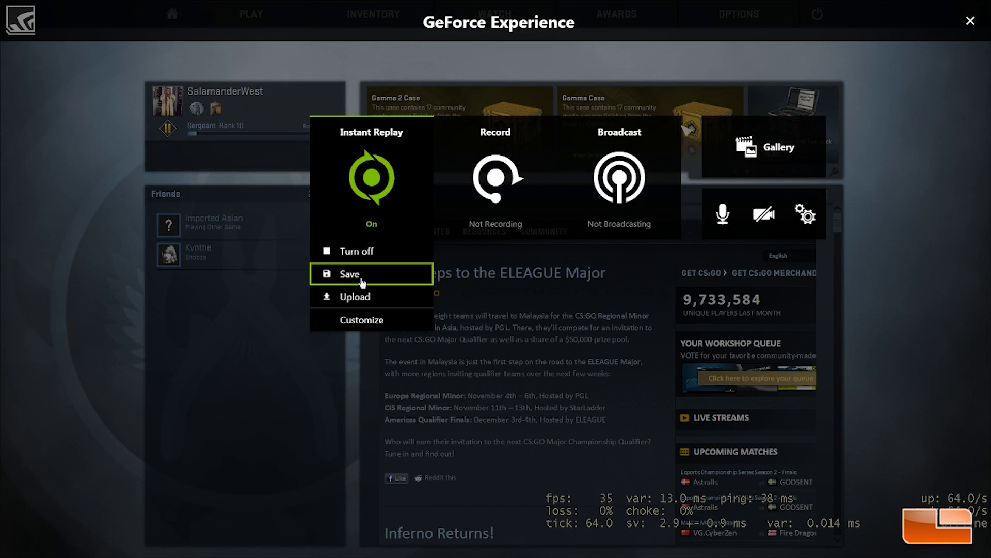
pyautogui.click(362, 279)
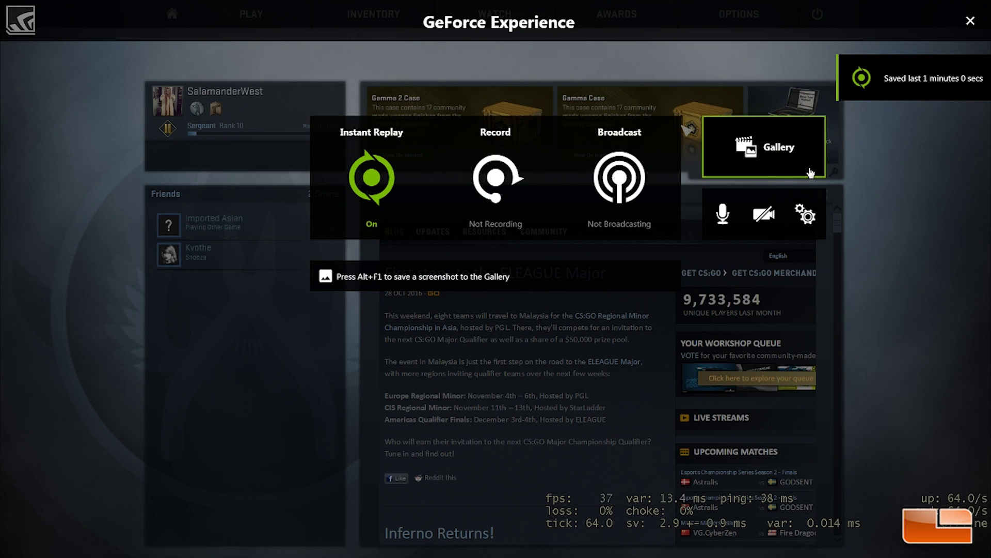
# - Play the newest Counter-Strike: Global Offensive clip from the Gallery, return to the clip list and close the overlay
pyautogui.click(804, 173)
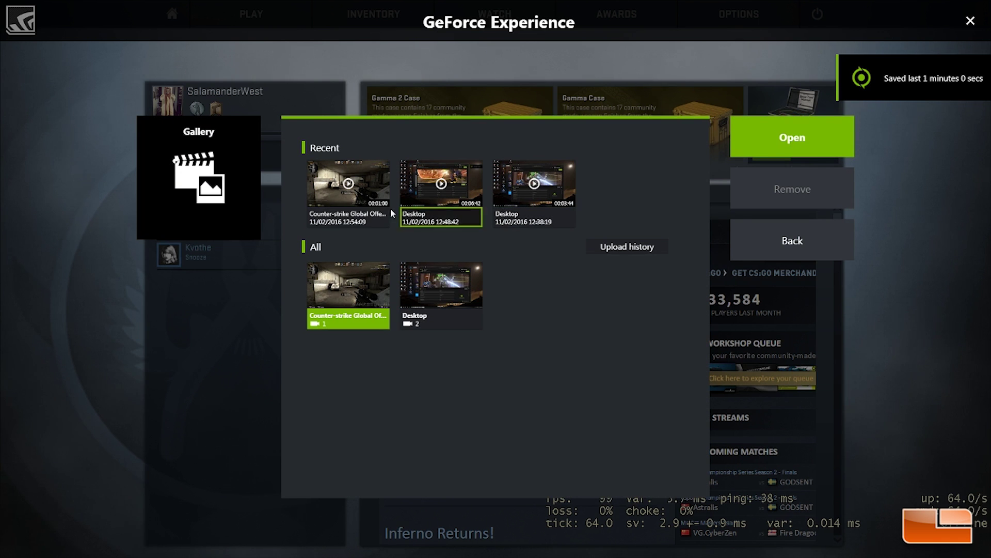
pyautogui.doubleClick(355, 189)
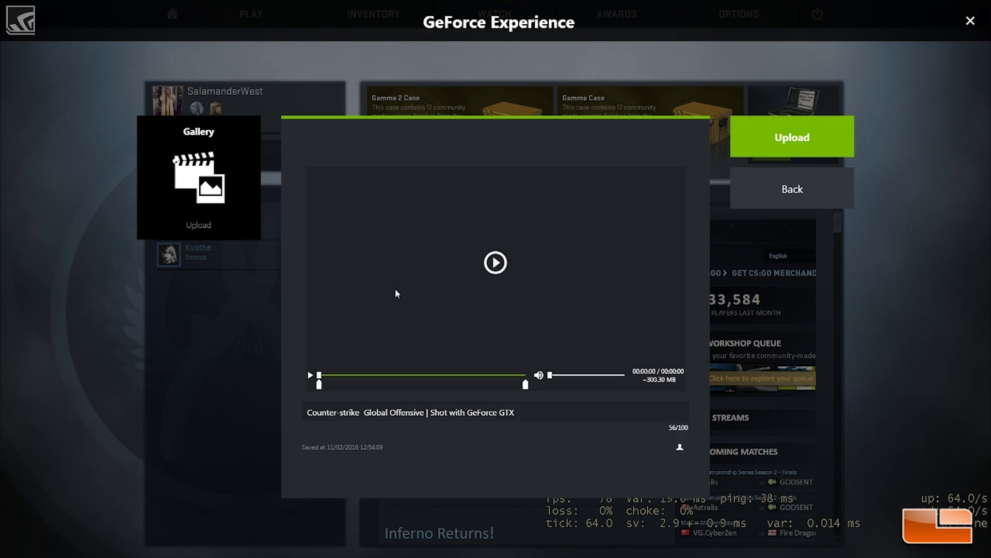
pyautogui.click(495, 262)
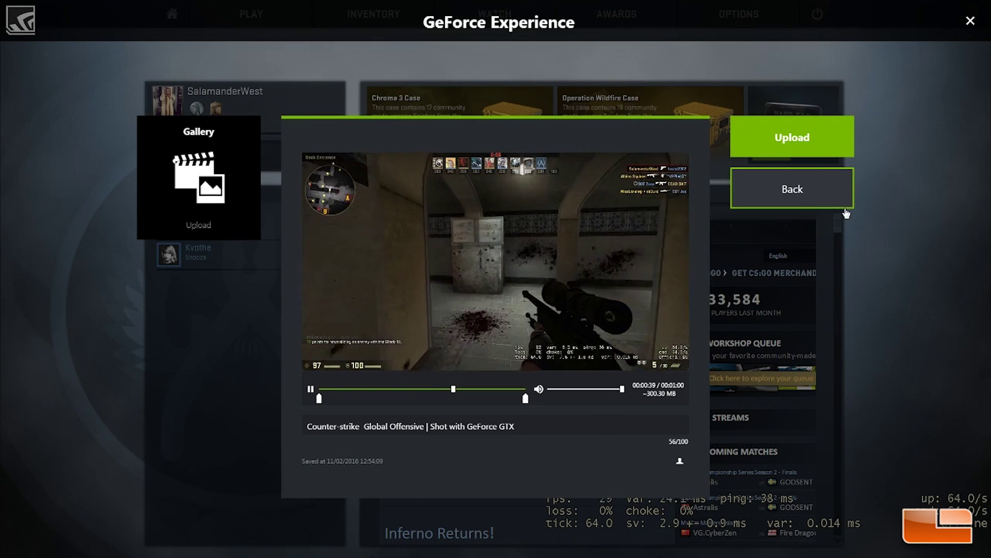
pyautogui.click(738, 200)
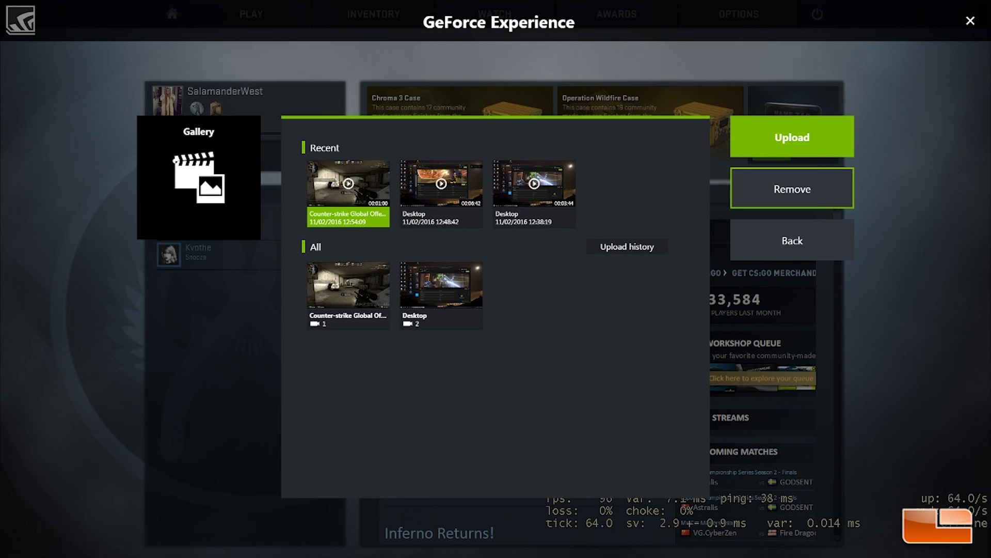
pyautogui.click(971, 21)
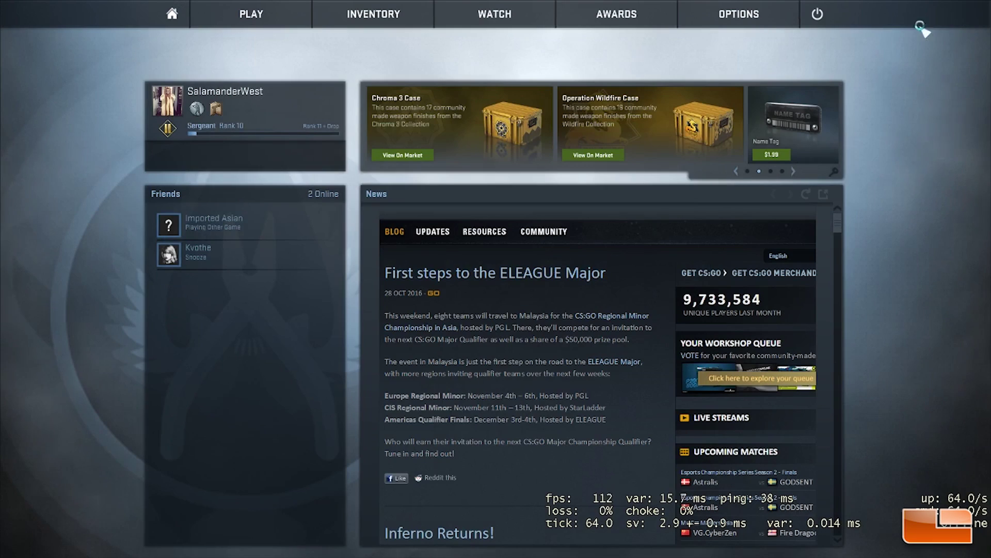
# - Quit Counter-Strike: Global Offensive and bring the GeForce Experience window to the front
pyautogui.click(819, 15)
pyautogui.click(554, 345)
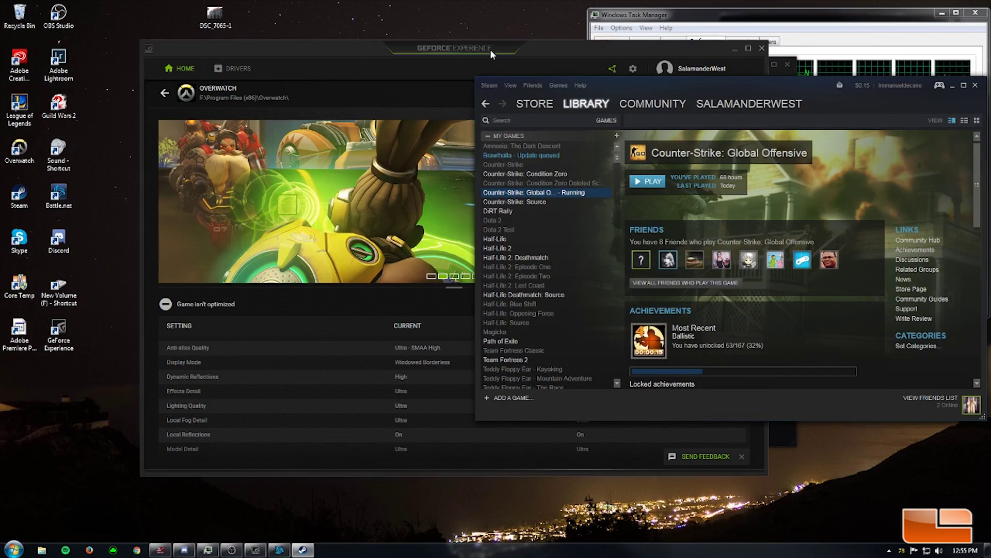
pyautogui.click(490, 48)
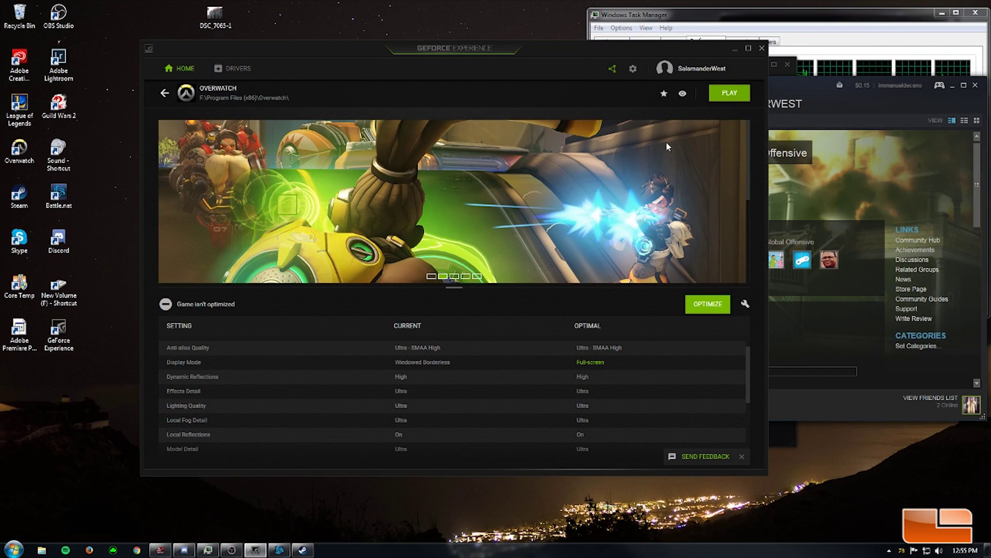